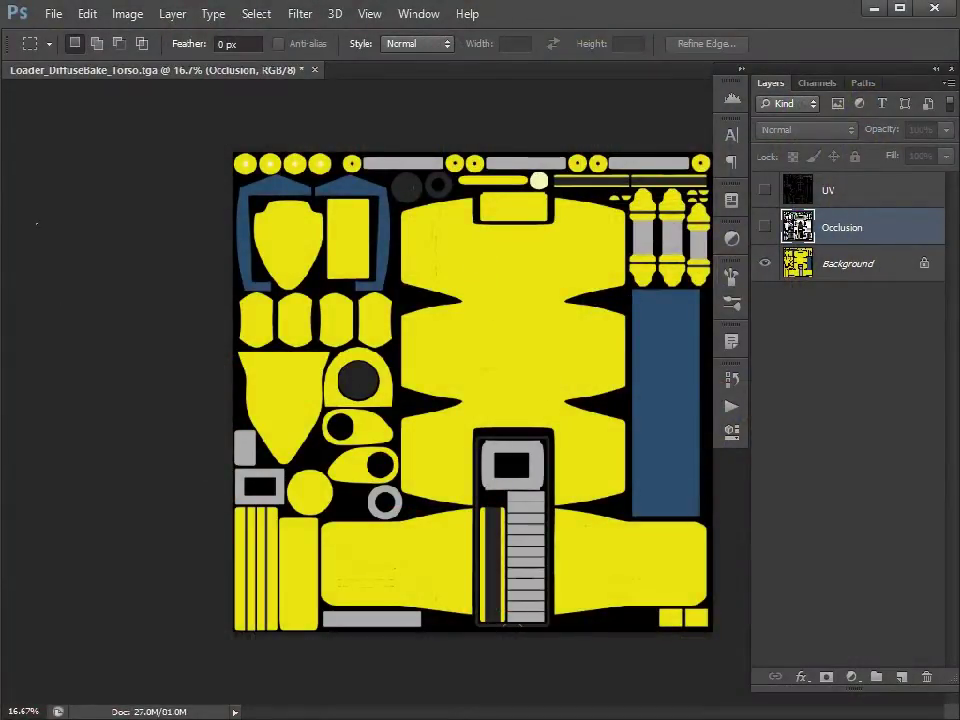
Step: Zoom into the torso texture and pan to reveal the blue strip on the right
{"action": "mouse_move", "coordinate": [11, 94]}
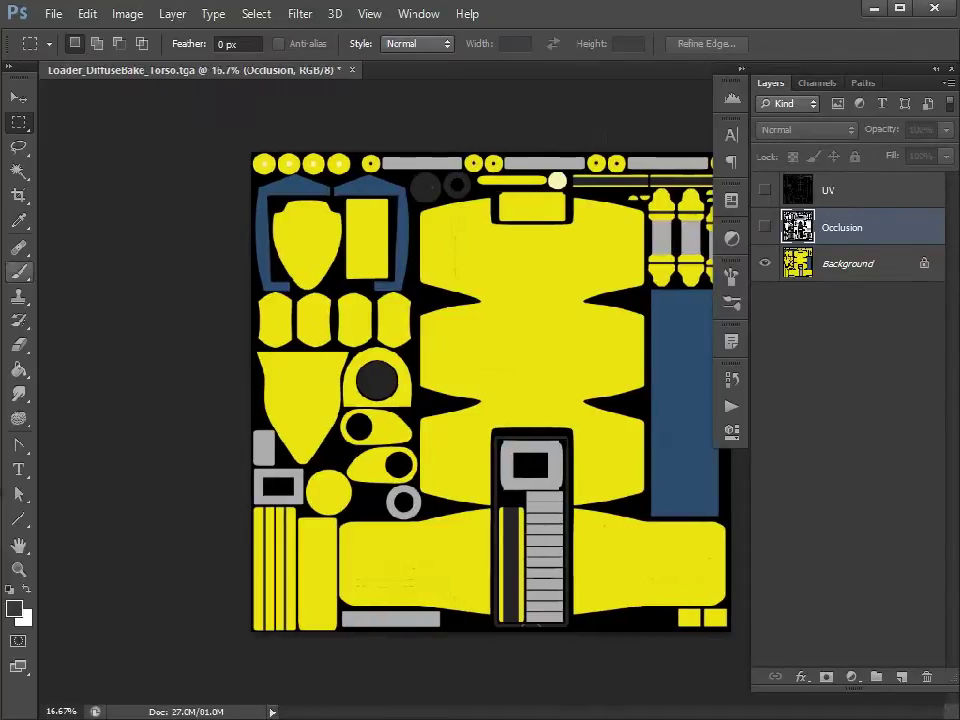
{"action": "left_click", "coordinate": [19, 545]}
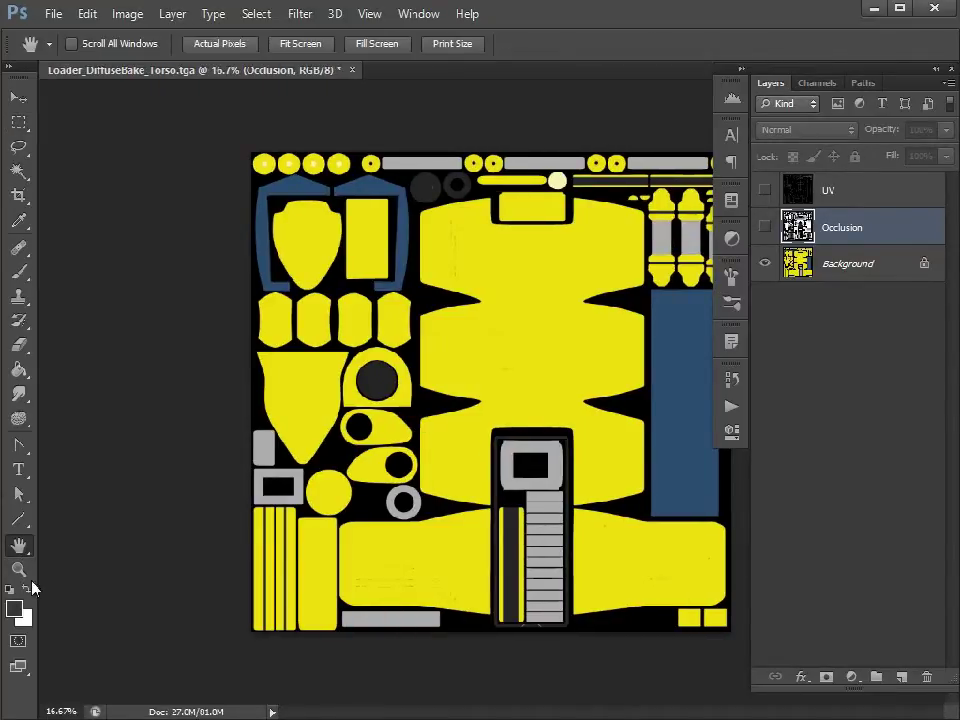
{"action": "left_click", "coordinate": [19, 569]}
{"action": "left_click", "coordinate": [520, 479]}
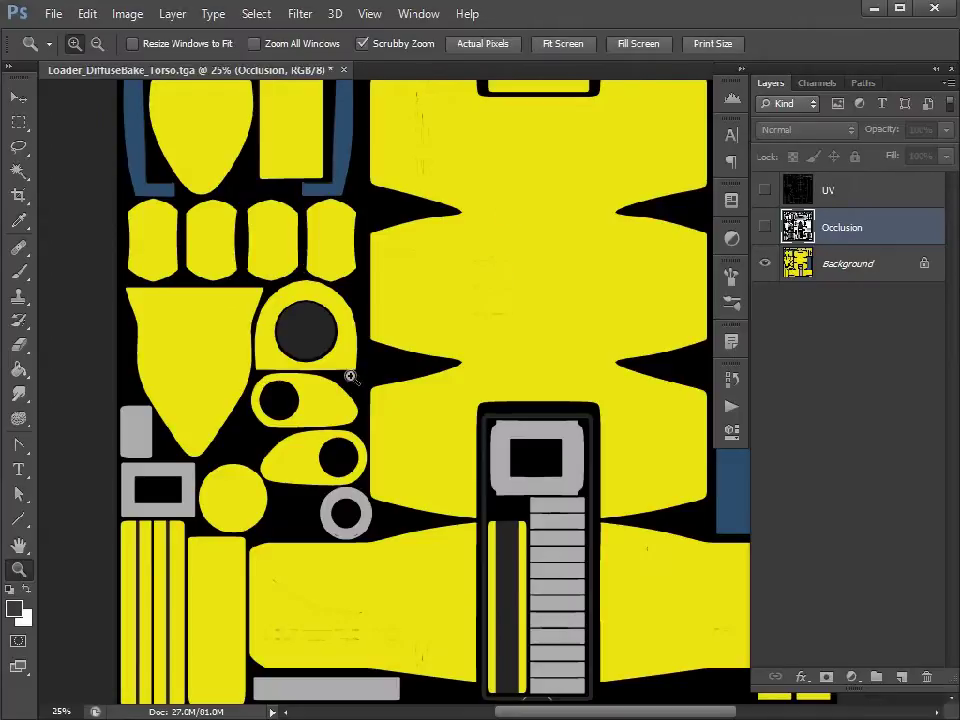
{"action": "left_click", "coordinate": [19, 545]}
{"action": "left_click_drag", "start_coordinate": [578, 339], "coordinate": [485, 372]}
Step: Zoom back out to the whole texture and show the Occlusion layer over the diffuse
{"action": "left_click", "coordinate": [19, 569]}
{"action": "left_click", "coordinate": [295, 445], "text": "alt"}
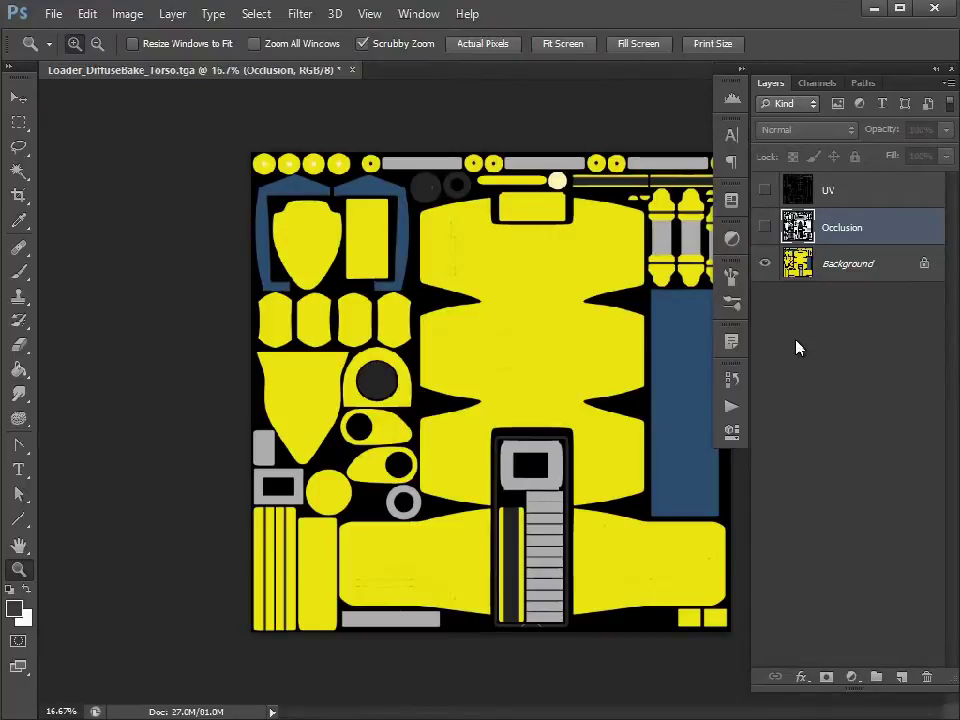
{"action": "left_click", "coordinate": [800, 265]}
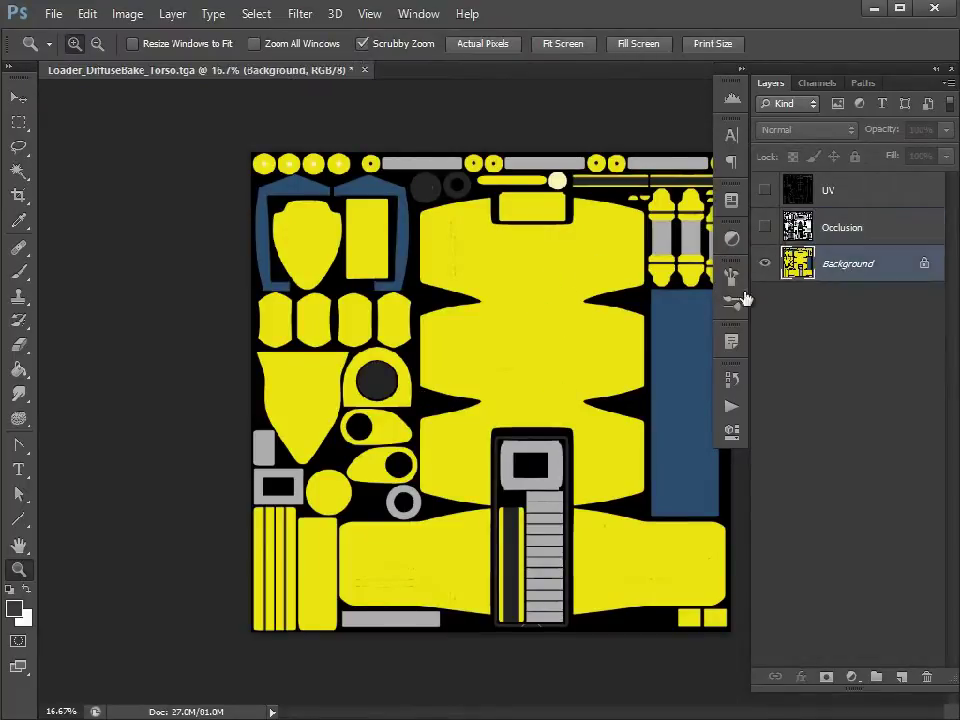
{"action": "left_click", "coordinate": [765, 228]}
Step: Hide the Occlusion layer and briefly show the UV wireframe, zooming in to inspect it
{"action": "left_click", "coordinate": [840, 228]}
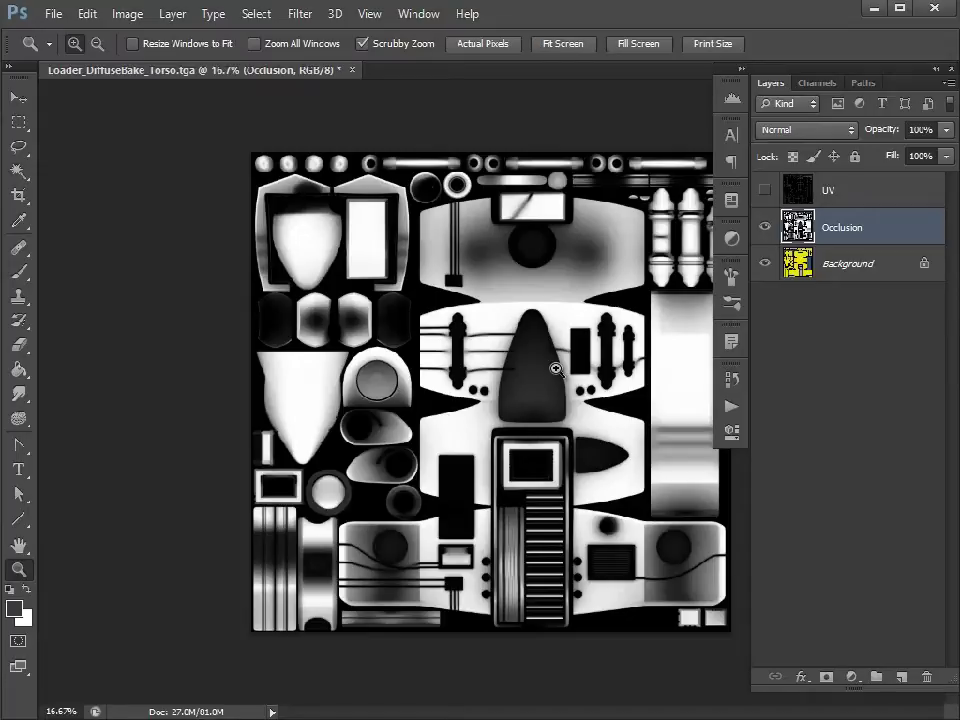
{"action": "left_click", "coordinate": [766, 228]}
{"action": "left_click", "coordinate": [766, 191]}
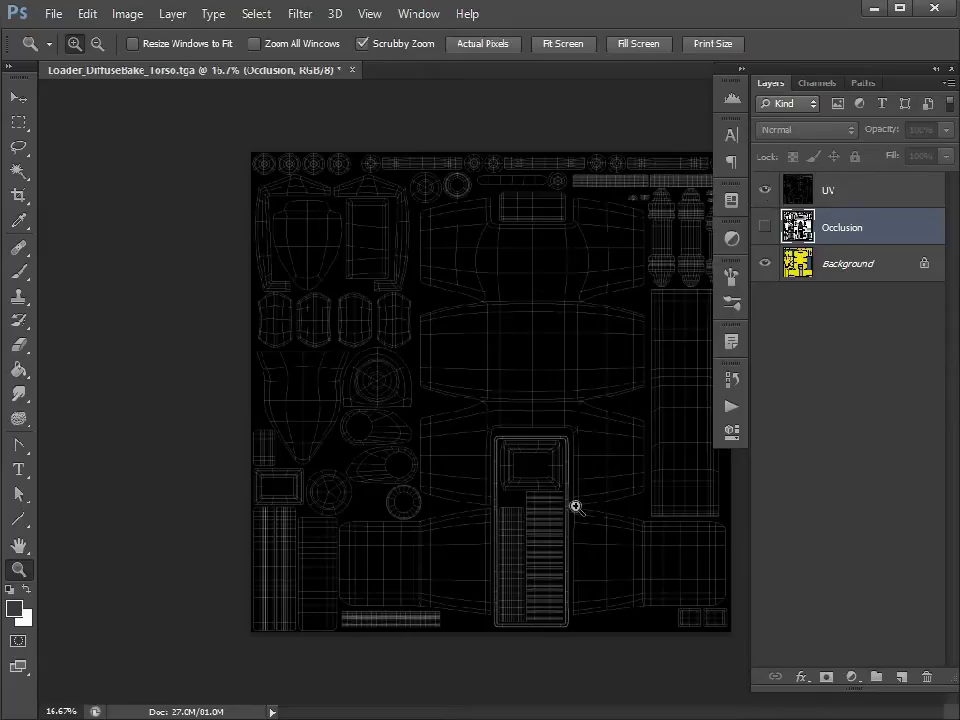
{"action": "left_click", "coordinate": [576, 431]}
{"action": "left_click", "coordinate": [576, 431]}
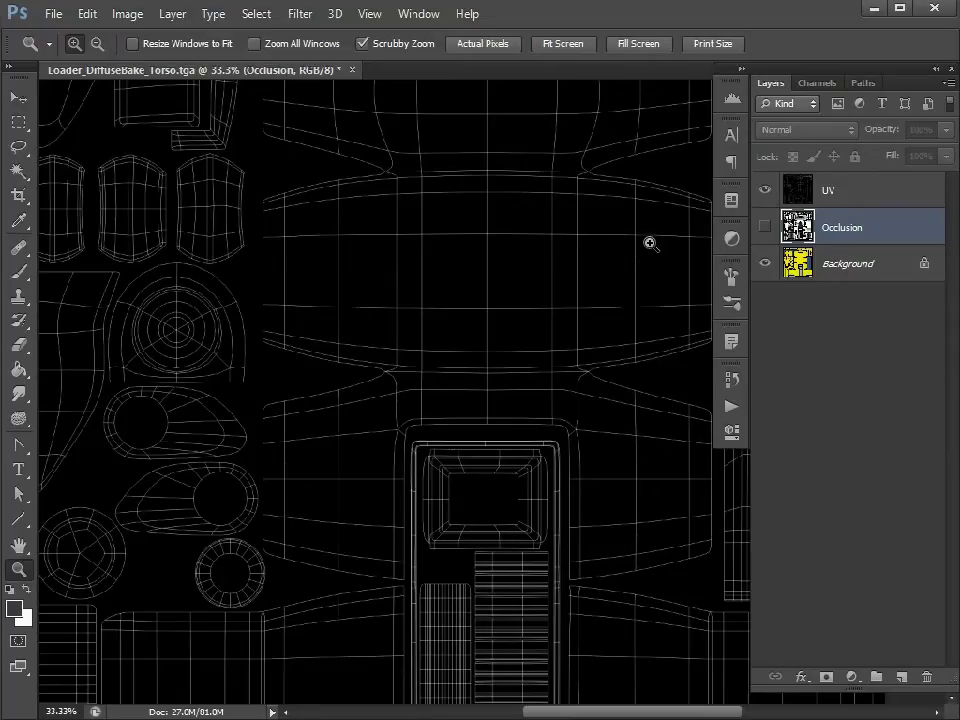
{"action": "left_click", "coordinate": [765, 191]}
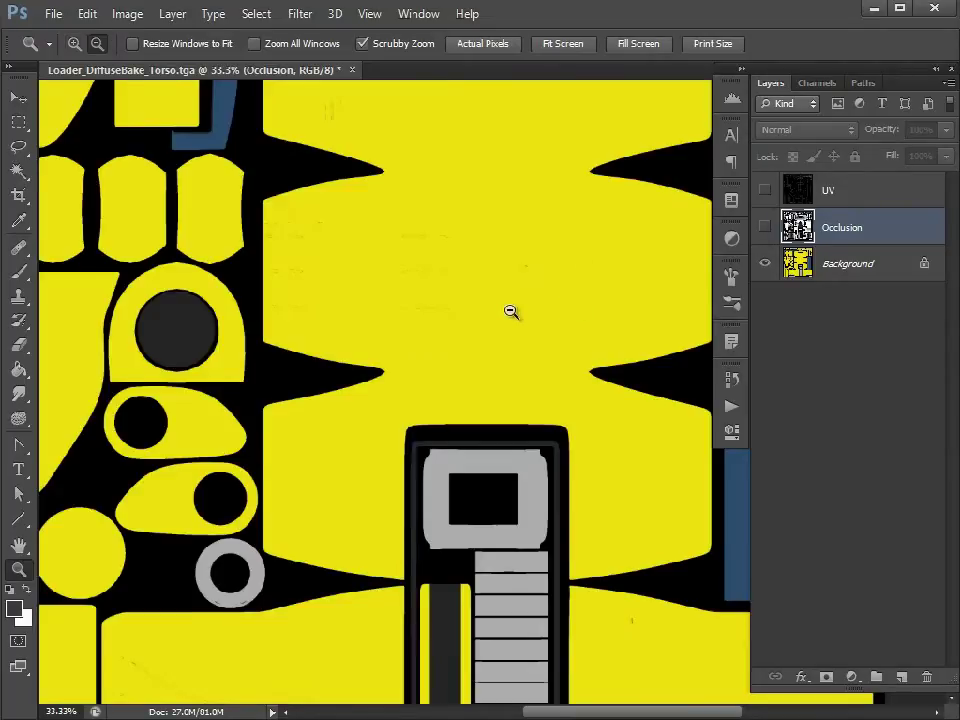
{"action": "left_click", "coordinate": [511, 312], "text": "alt"}
{"action": "left_click", "coordinate": [509, 312], "text": "alt"}
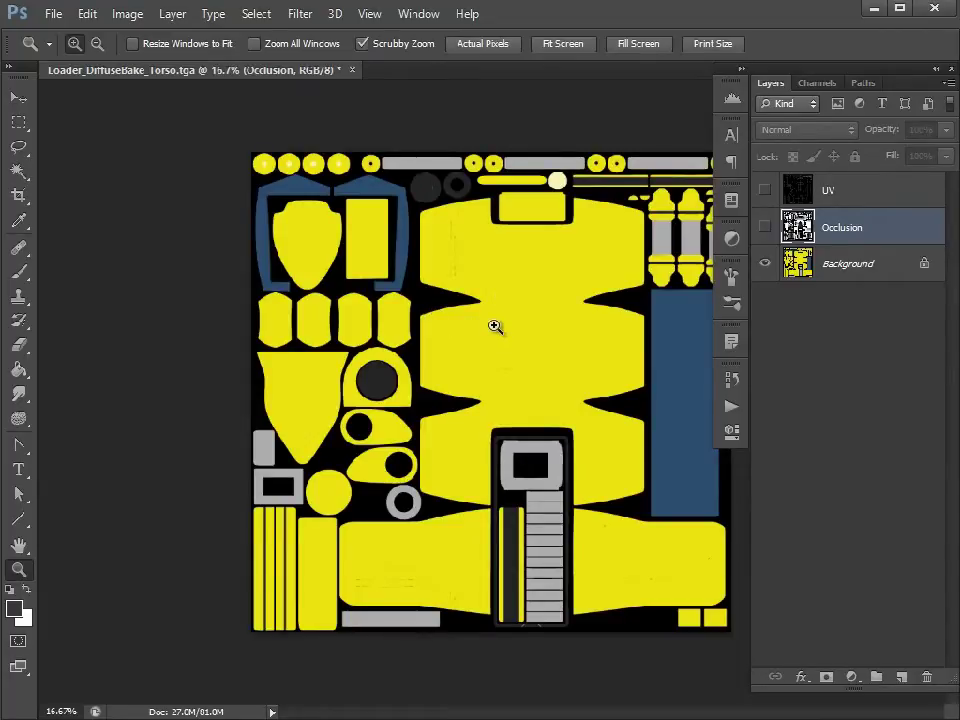
Step: Zoom in on the torso islands and duplicate the Background layer as Background copy
{"action": "left_click", "coordinate": [467, 416]}
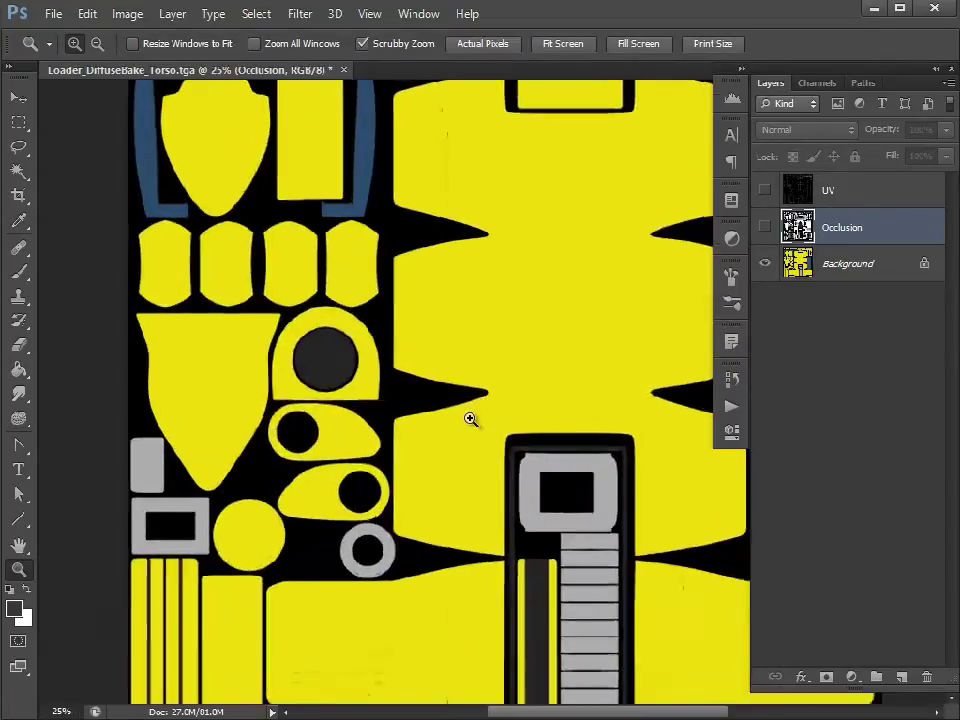
{"action": "left_click", "coordinate": [482, 395]}
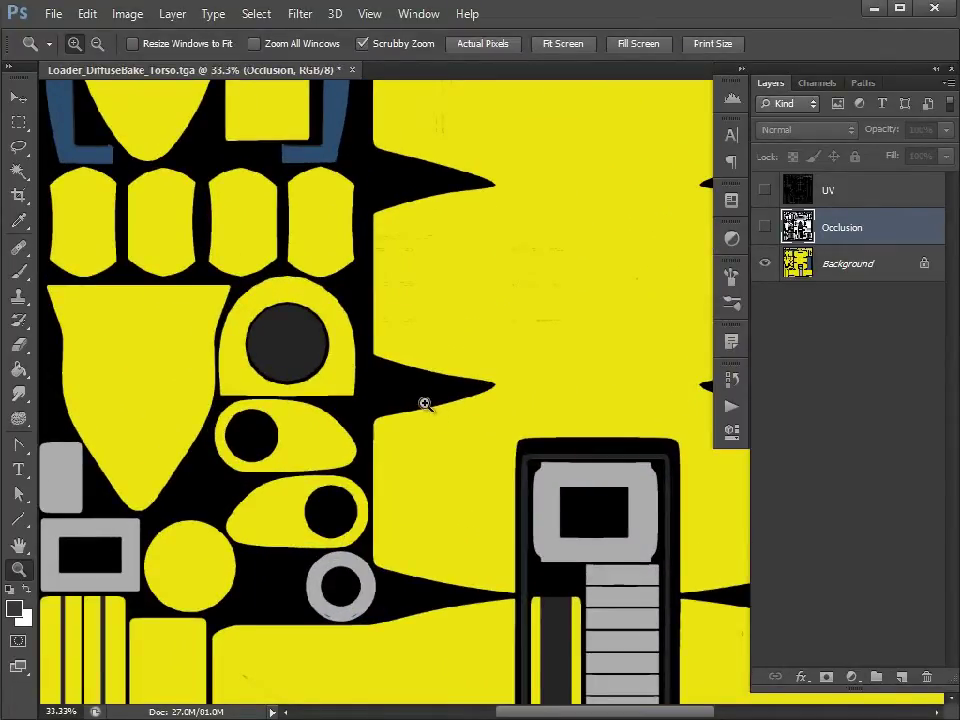
{"action": "left_click_drag", "start_coordinate": [848, 265], "coordinate": [901, 677]}
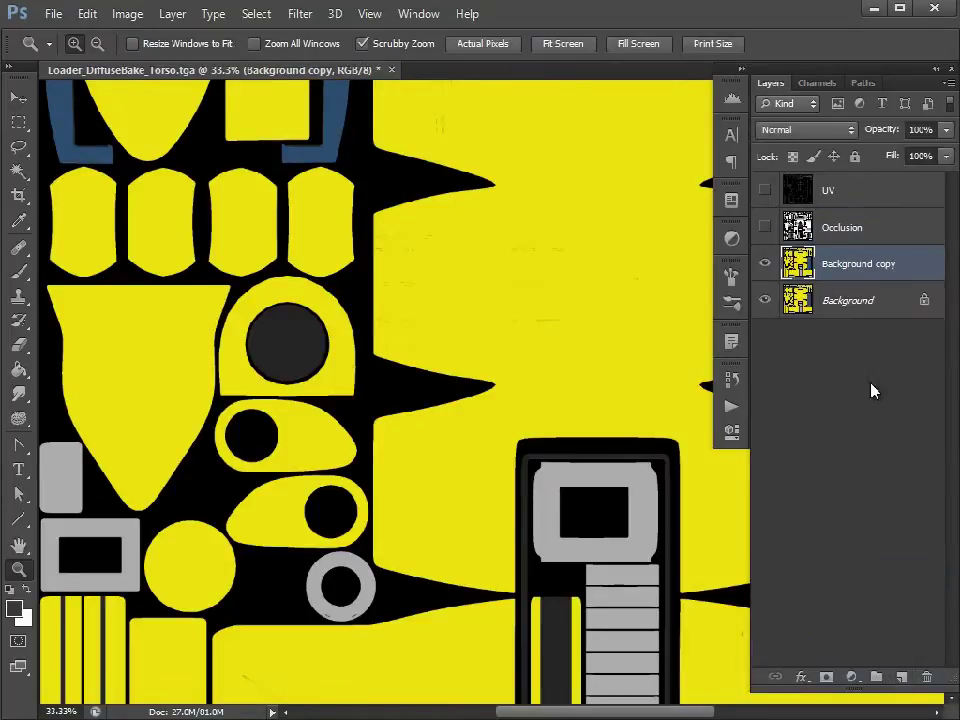
Step: Hide the original Background layer and show the UV wireframe, zoomed out to the whole sheet
{"action": "left_click", "coordinate": [766, 301]}
{"action": "left_click", "coordinate": [846, 194]}
{"action": "left_click", "coordinate": [765, 190]}
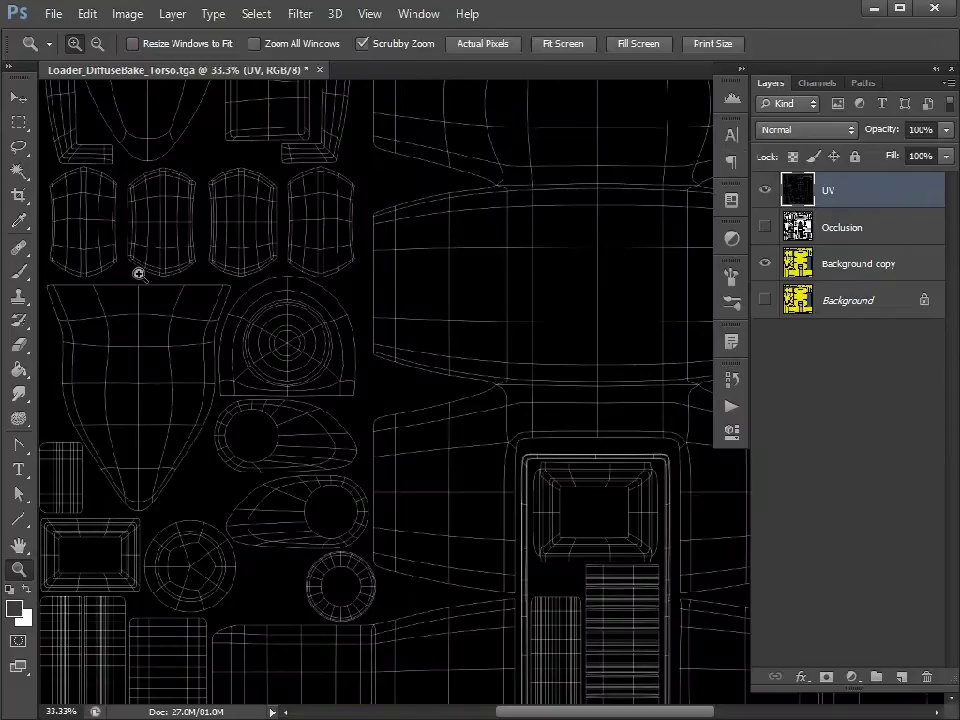
{"action": "left_click", "coordinate": [437, 321], "text": "alt"}
{"action": "left_click", "coordinate": [437, 321], "text": "alt"}
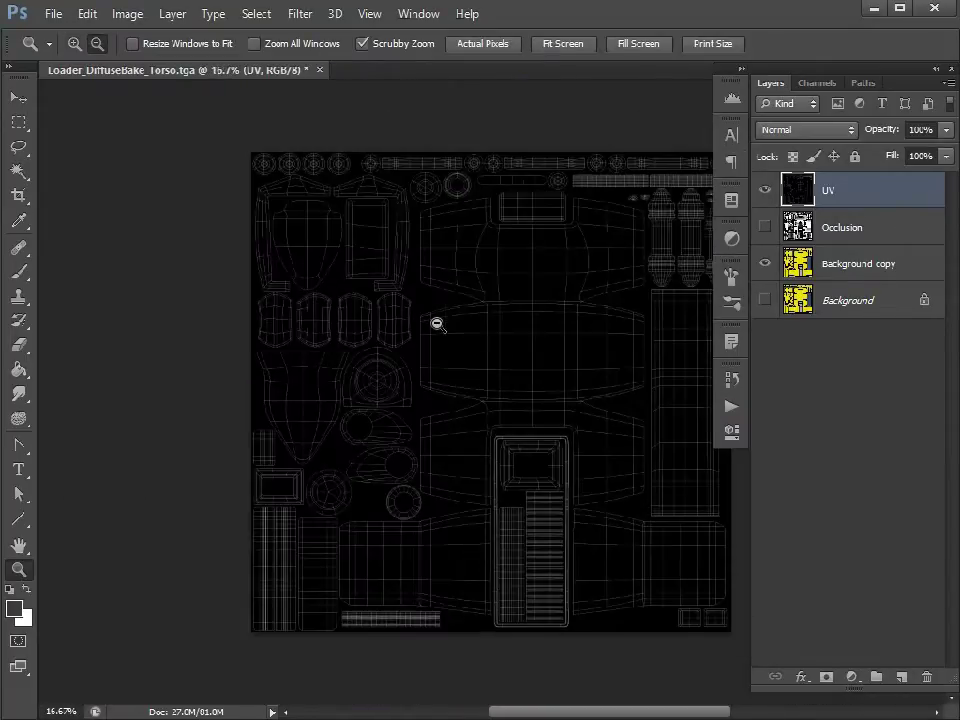
Step: Briefly show the Occlusion layer, then hide UV and Occlusion and select Background copy
{"action": "left_click", "coordinate": [885, 237]}
{"action": "left_click", "coordinate": [766, 227]}
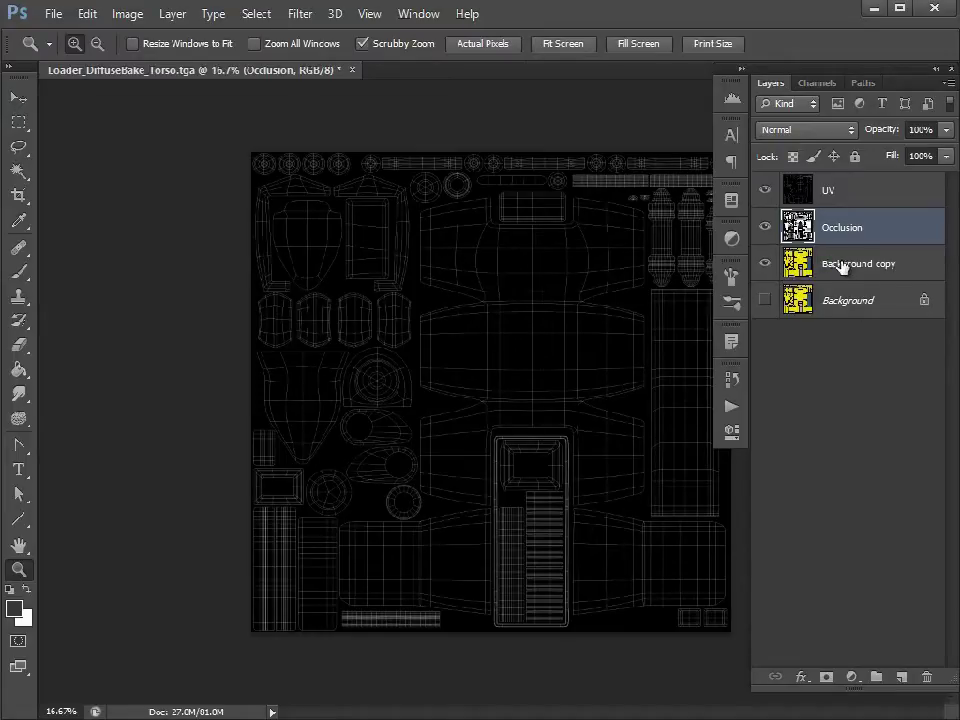
{"action": "left_click", "coordinate": [765, 190]}
{"action": "left_click", "coordinate": [765, 228]}
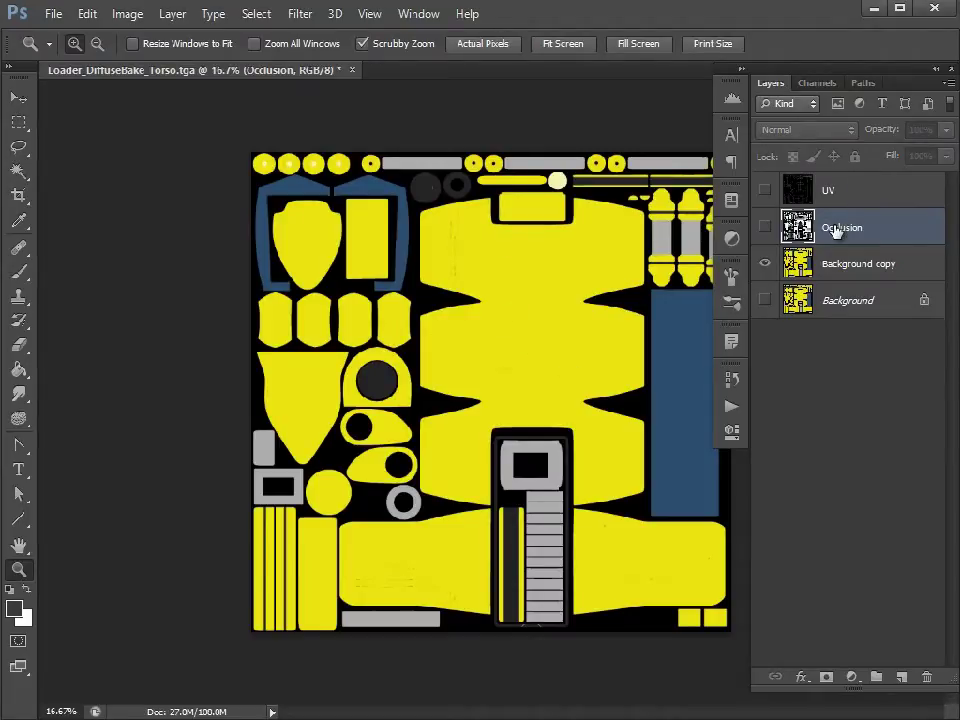
{"action": "left_click", "coordinate": [848, 265]}
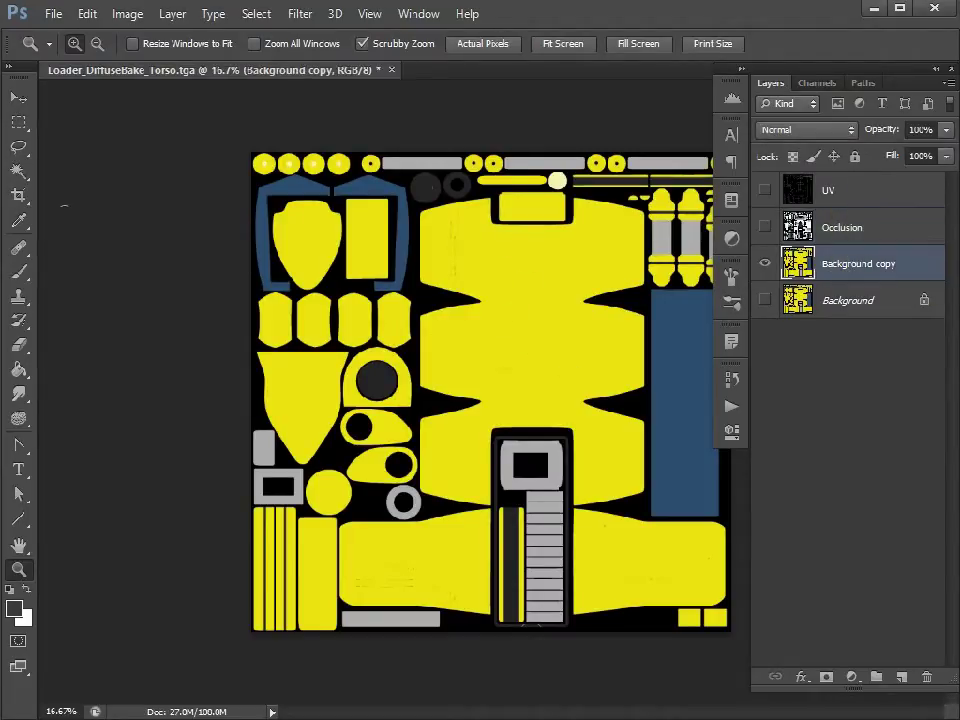
Step: Select every black area with the Magic Wand at Tolerance 0 and Contiguous off
{"action": "left_click", "coordinate": [18, 170]}
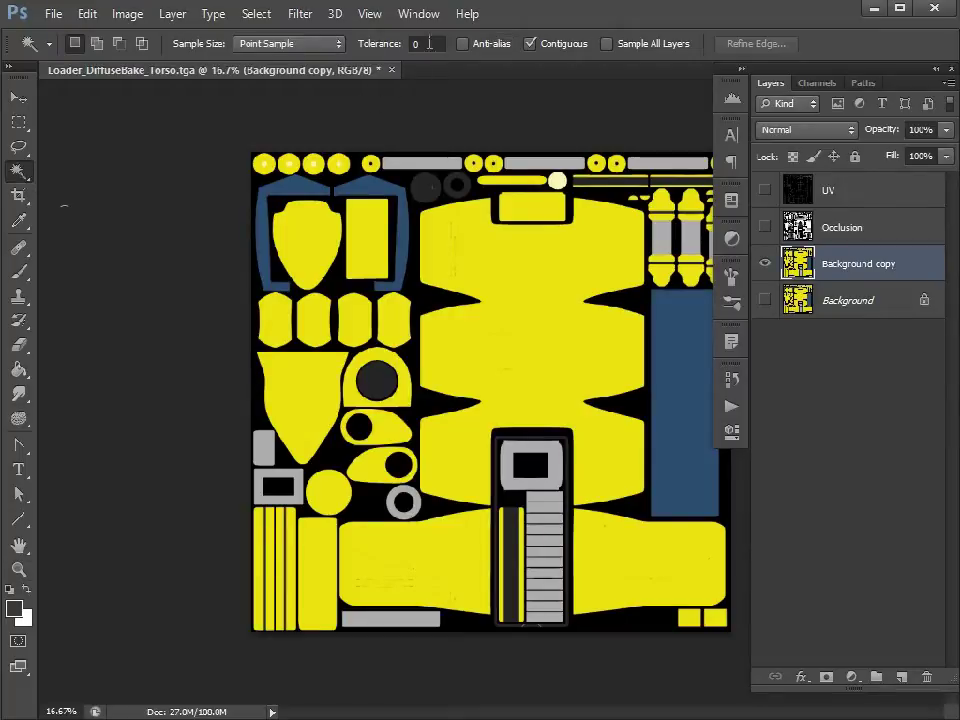
{"action": "left_click", "coordinate": [531, 44]}
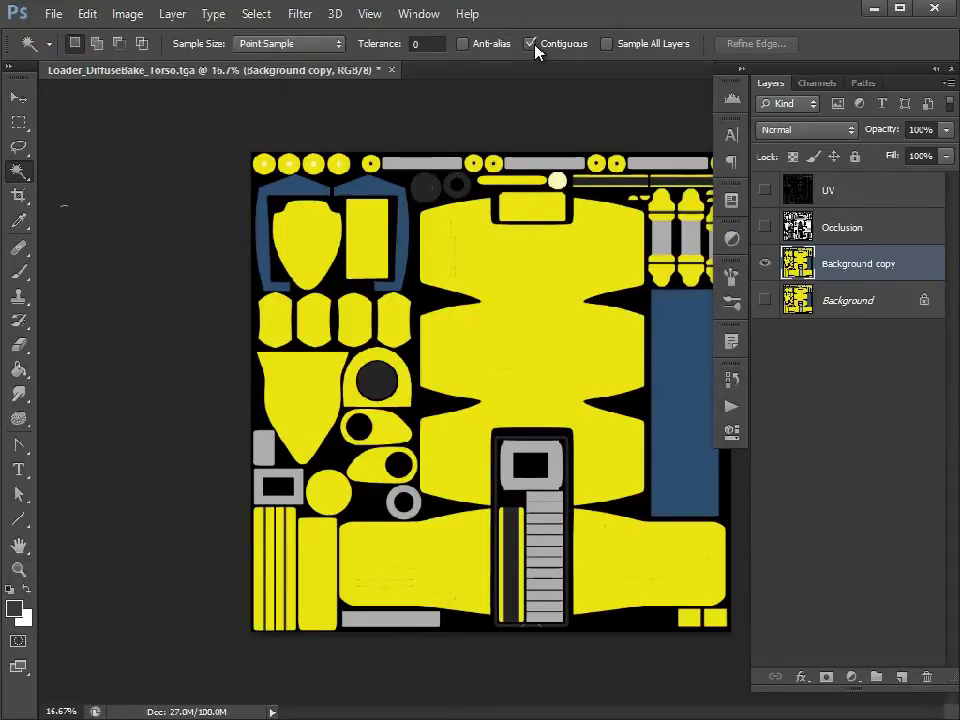
{"action": "left_click", "coordinate": [418, 296]}
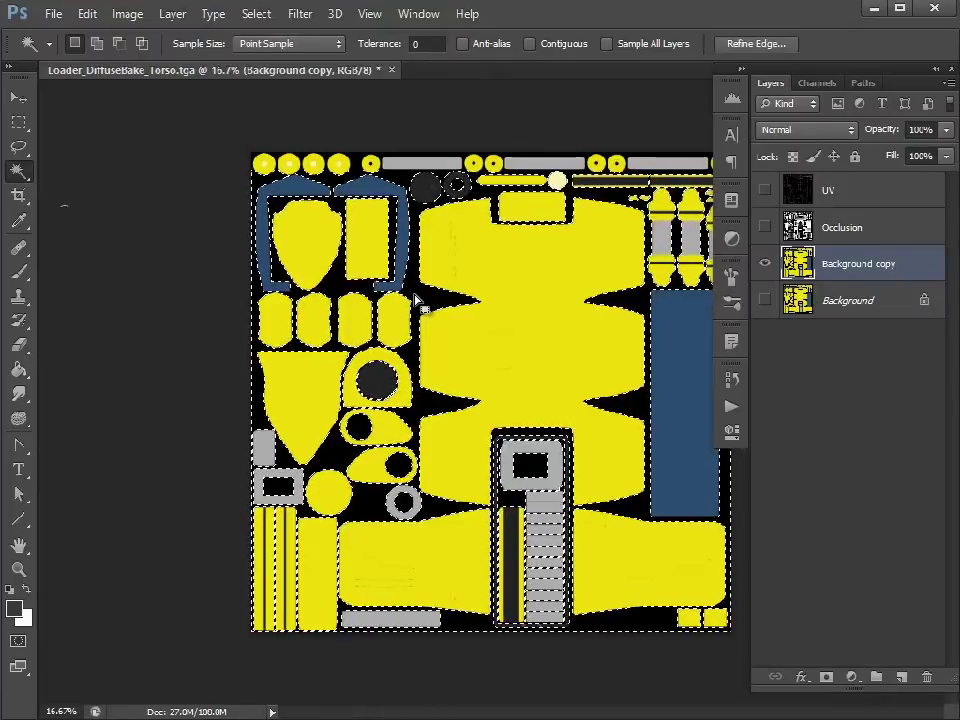
Step: Zoom into the central grey box to check the selection edges, then back out
{"action": "left_click", "coordinate": [19, 569]}
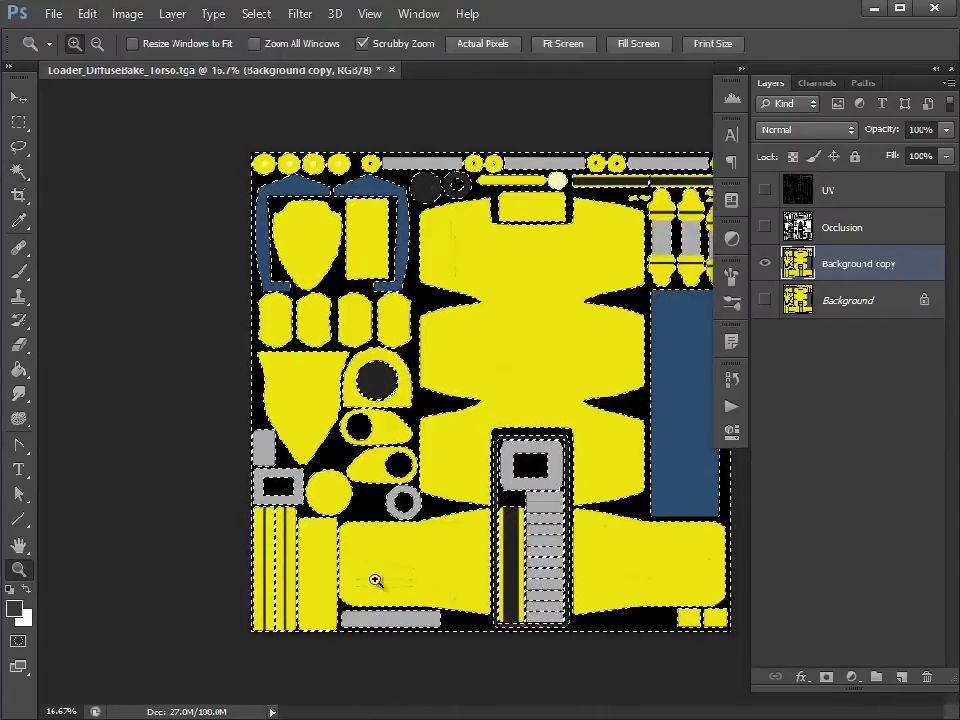
{"action": "left_click_drag", "start_coordinate": [663, 634], "coordinate": [683, 633]}
{"action": "left_click", "coordinate": [683, 633]}
{"action": "left_click", "coordinate": [456, 392]}
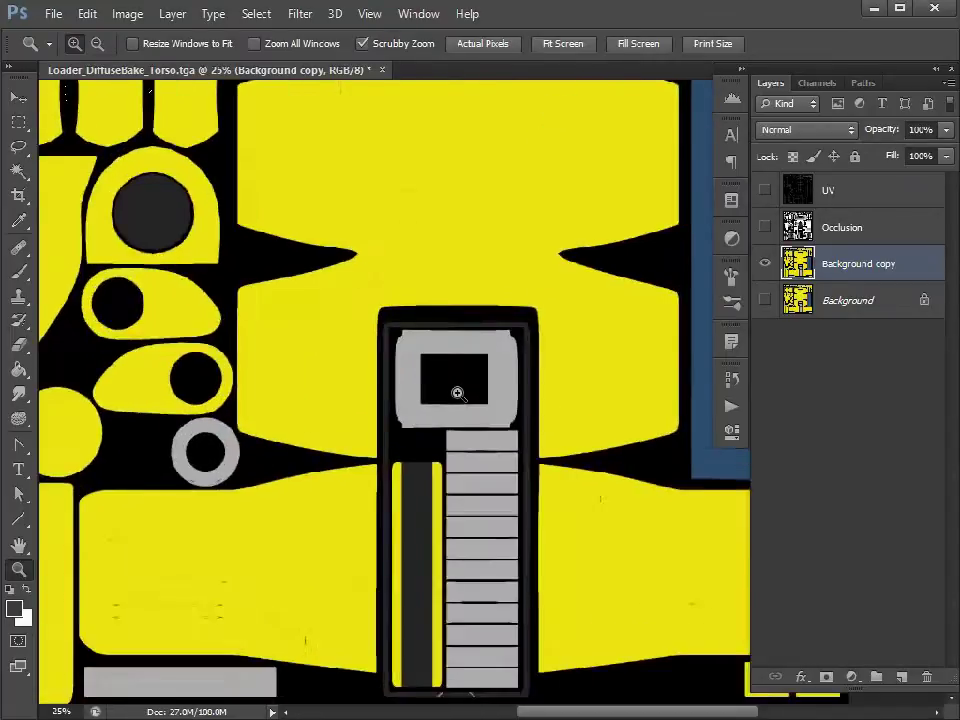
{"action": "left_click", "coordinate": [460, 392]}
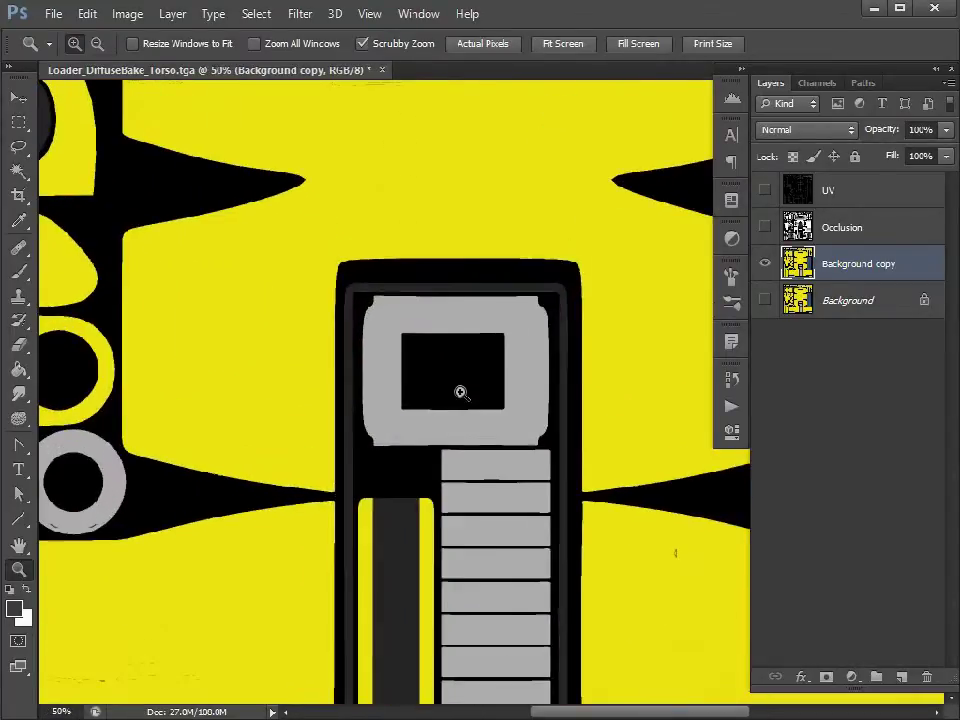
{"action": "left_click", "coordinate": [231, 272], "text": "alt"}
{"action": "left_click", "coordinate": [231, 272], "text": "alt"}
{"action": "left_click", "coordinate": [231, 272], "text": "alt"}
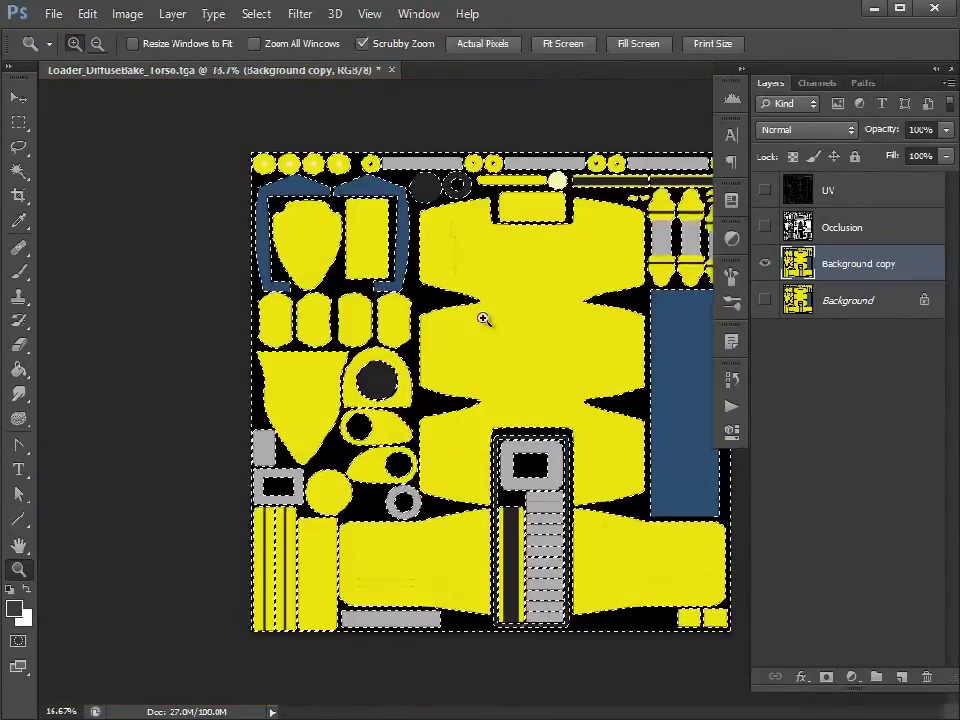
Step: Expand the black-area selection by 2 pixels with Select > Modify > Expand
{"action": "left_click", "coordinate": [277, 16]}
{"action": "mouse_move", "coordinate": [311, 221]}
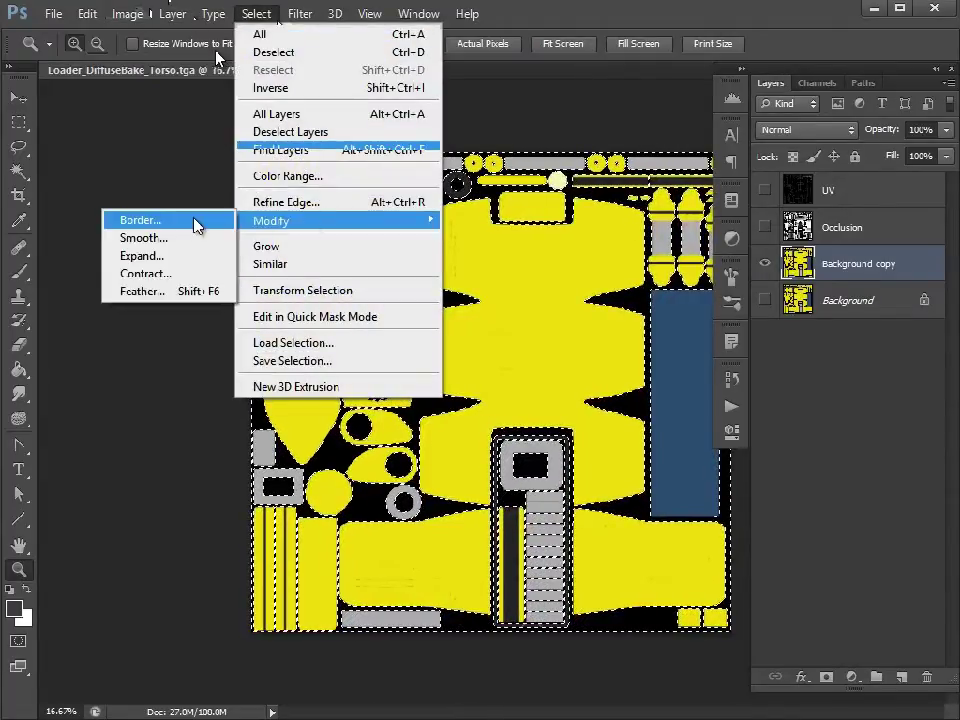
{"action": "left_click", "coordinate": [183, 262]}
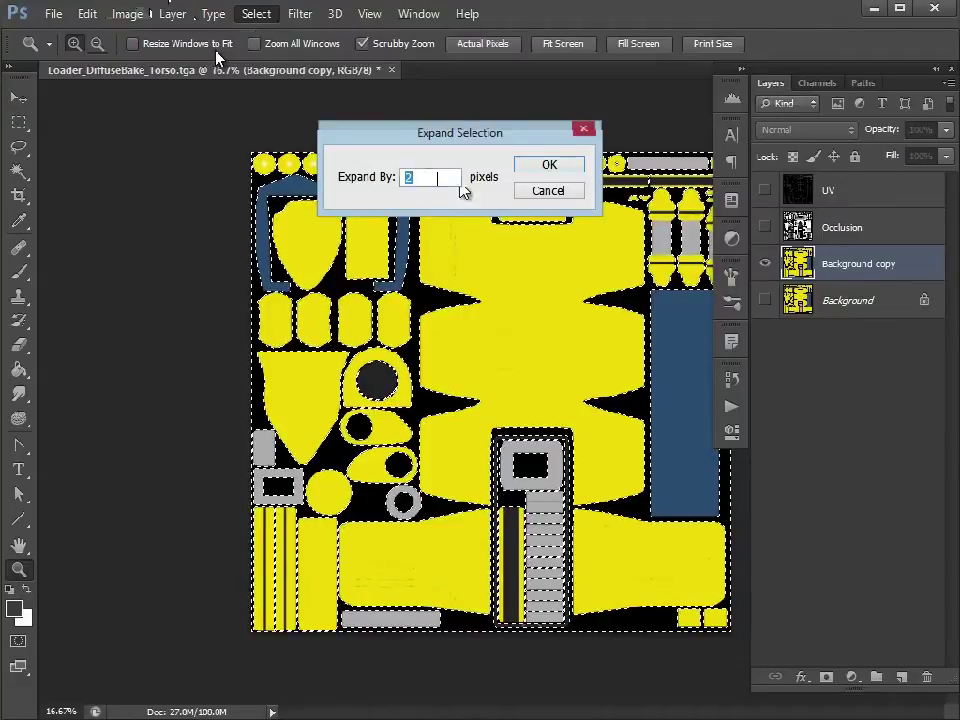
{"action": "type", "text": "2"}
{"action": "left_click", "coordinate": [547, 167]}
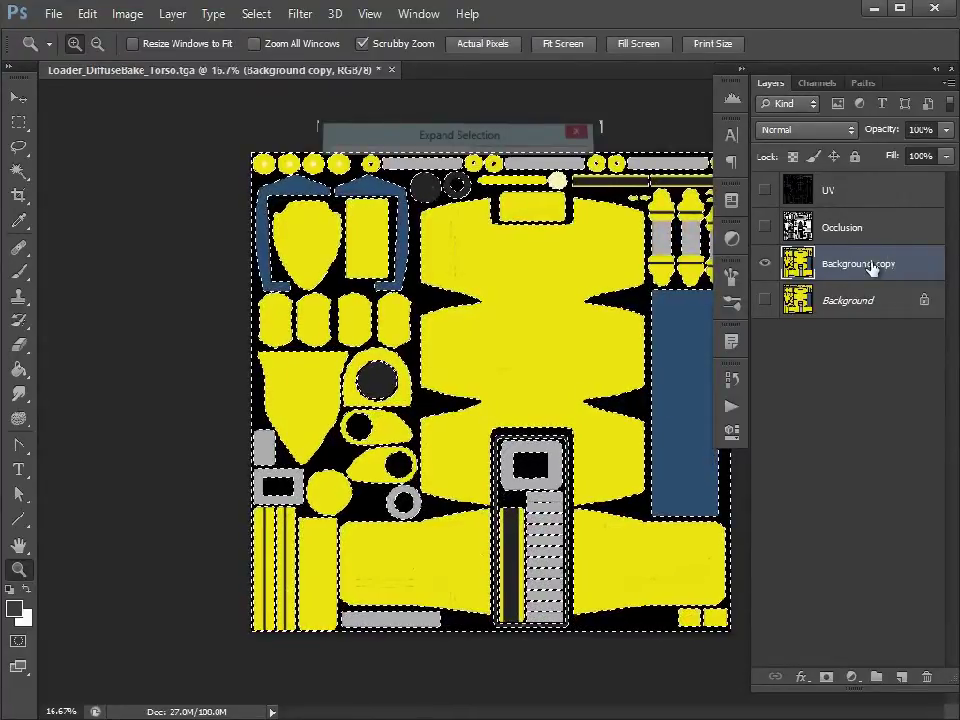
Step: Delete the selected black gaps on Background copy and show the Occlusion layer to compare
{"action": "key", "text": "Delete"}
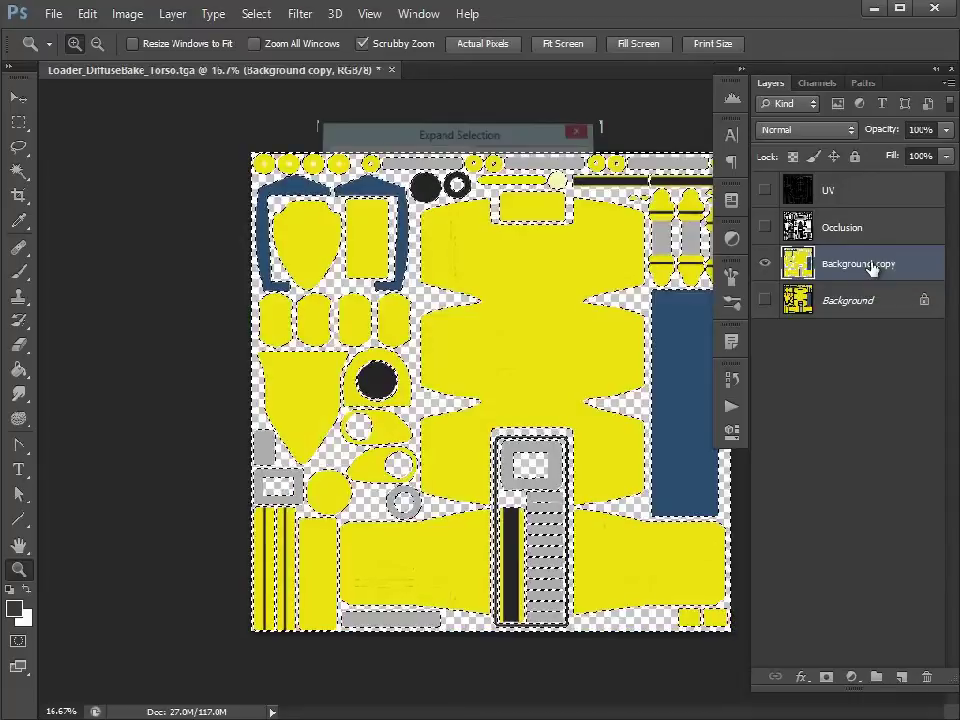
{"action": "left_click", "coordinate": [862, 233]}
{"action": "left_click", "coordinate": [766, 230]}
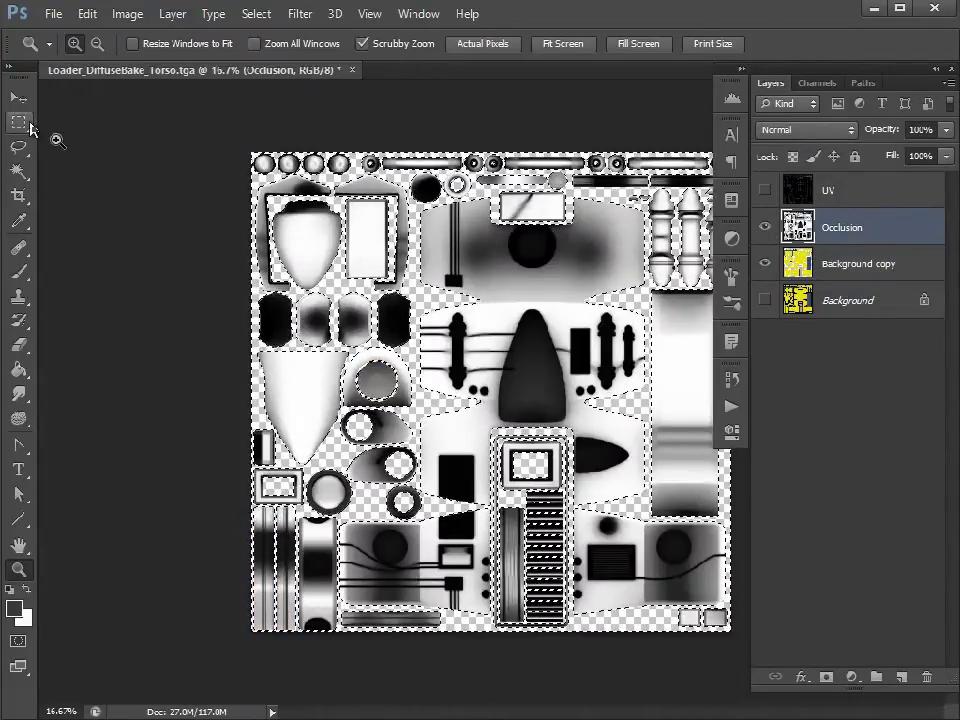
Step: Deselect, hide the Occlusion layer, and make Background copy the active layer again
{"action": "key", "text": "m"}
{"action": "left_click", "coordinate": [424, 237]}
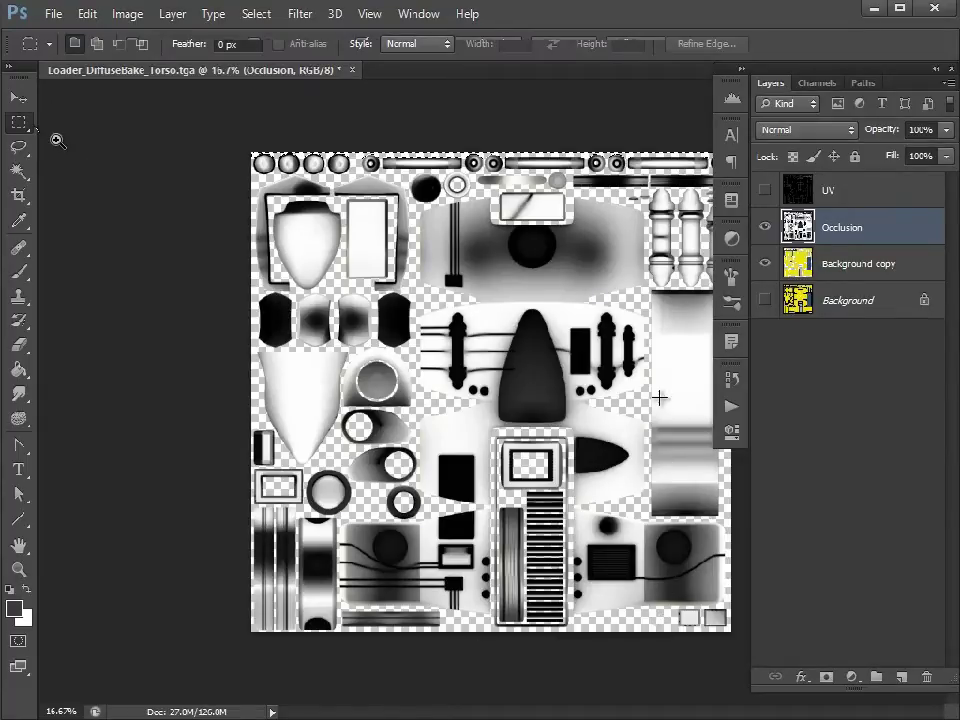
{"action": "left_click", "coordinate": [766, 227]}
{"action": "left_click", "coordinate": [840, 263]}
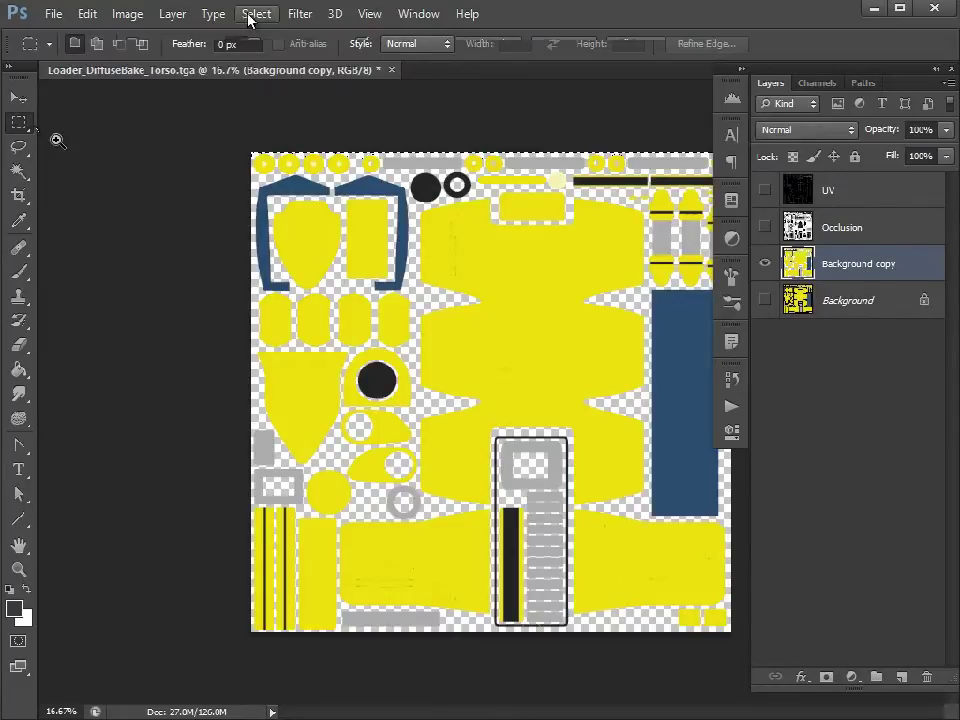
Step: Apply Filter > Flaming Pear > Solidify A to the Background copy layer
{"action": "left_click", "coordinate": [293, 15]}
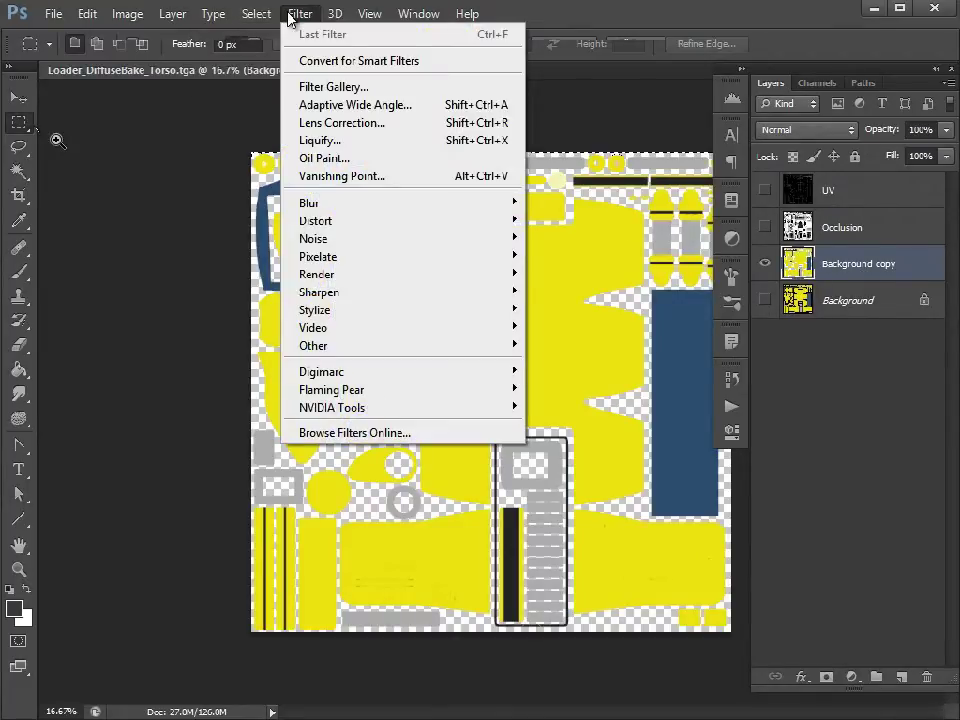
{"action": "mouse_move", "coordinate": [410, 393]}
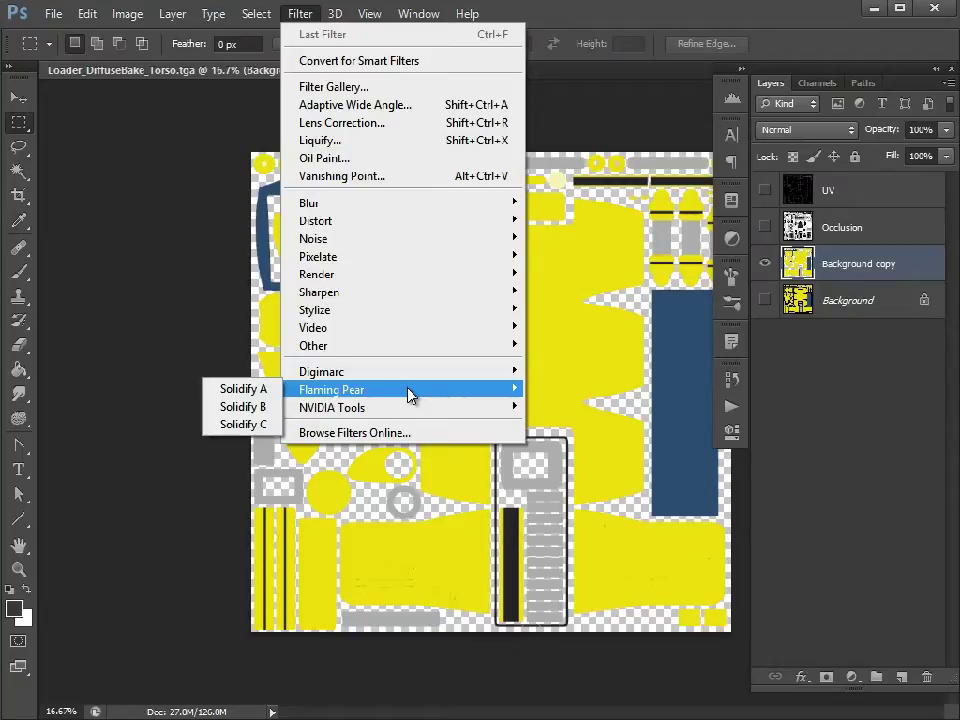
{"action": "left_click", "coordinate": [245, 389]}
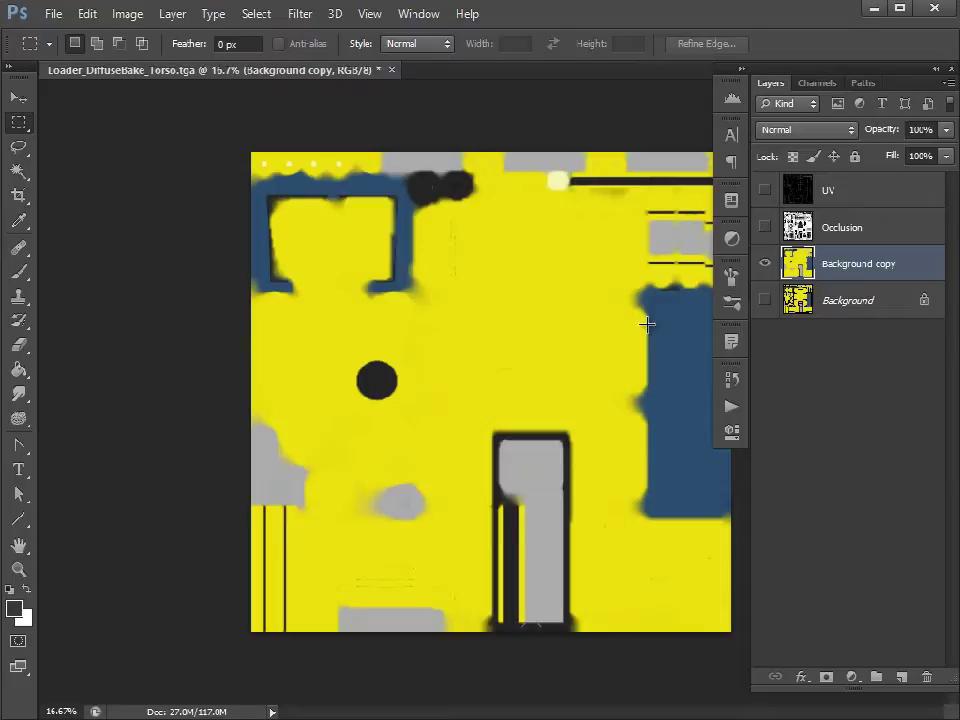
Step: Show the UV layer, invert its colours, and set its blend mode to Multiply
{"action": "left_click", "coordinate": [765, 190]}
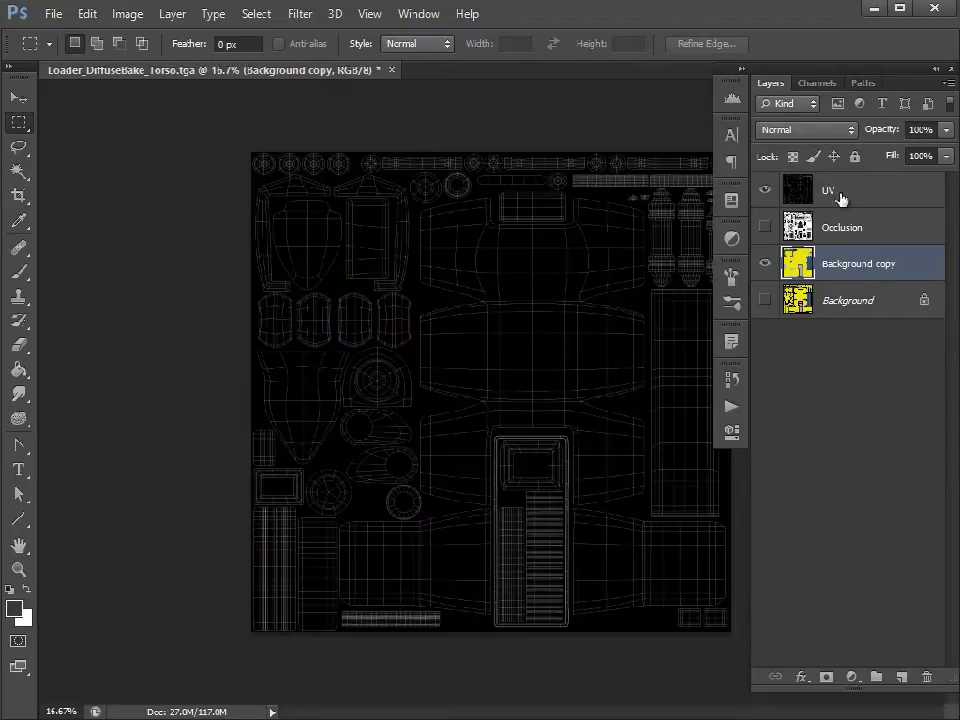
{"action": "left_click", "coordinate": [848, 199]}
{"action": "left_click", "coordinate": [127, 13]}
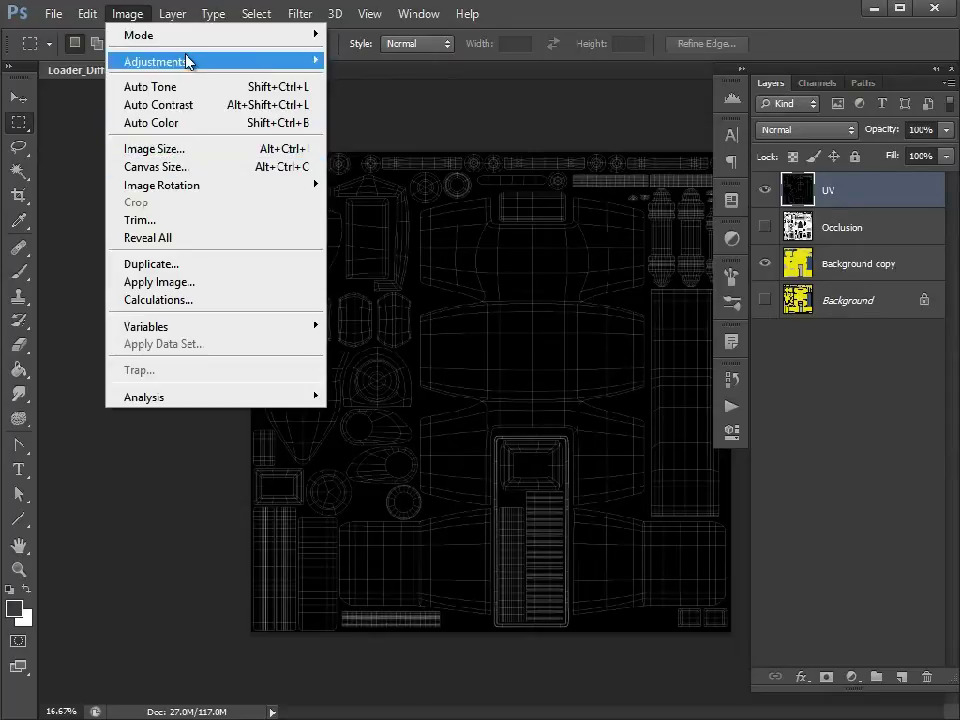
{"action": "mouse_move", "coordinate": [187, 61]}
{"action": "left_click", "coordinate": [30, 275]}
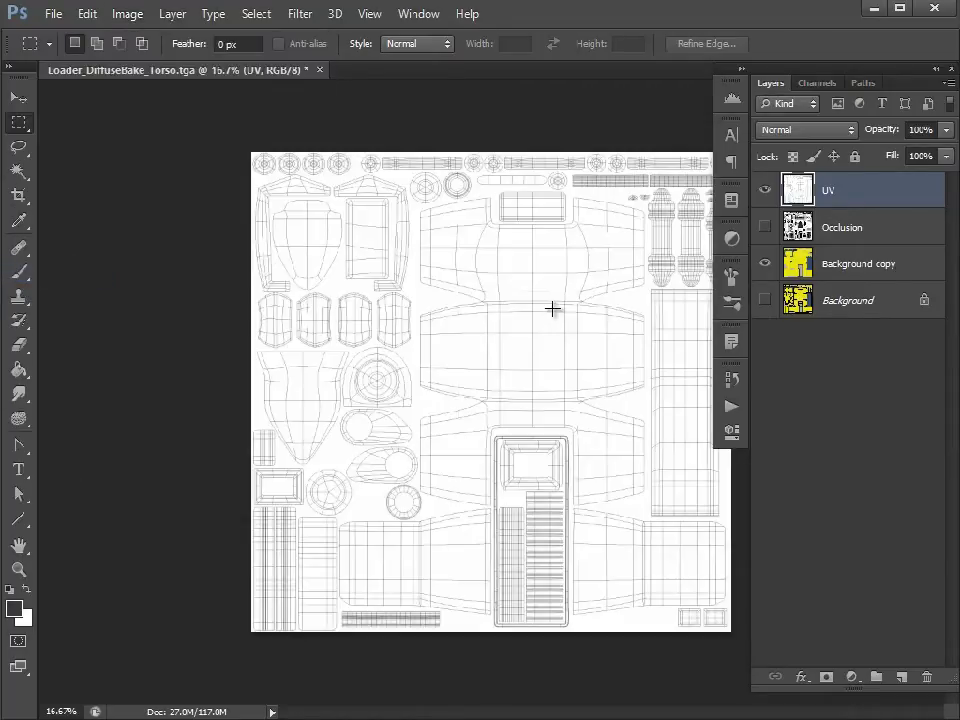
{"action": "left_click", "coordinate": [808, 129]}
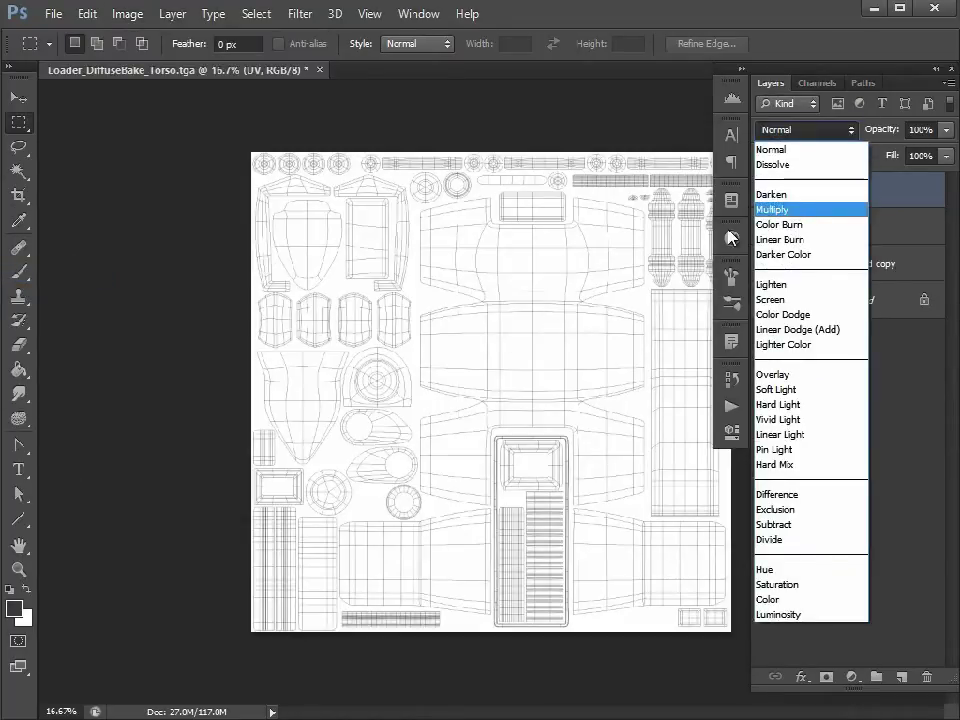
{"action": "left_click", "coordinate": [830, 209]}
Step: Zoom to 50% and pan to the grille panel near the texture centre
{"action": "left_click", "coordinate": [19, 568]}
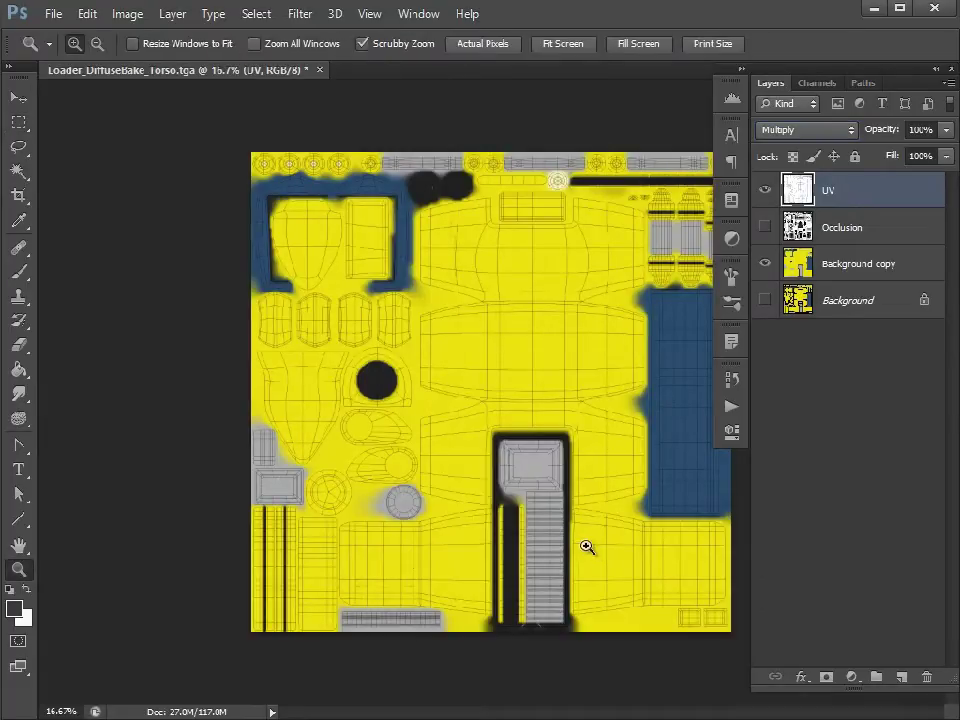
{"action": "left_click_drag", "start_coordinate": [598, 480], "coordinate": [624, 463]}
{"action": "left_click", "coordinate": [624, 463]}
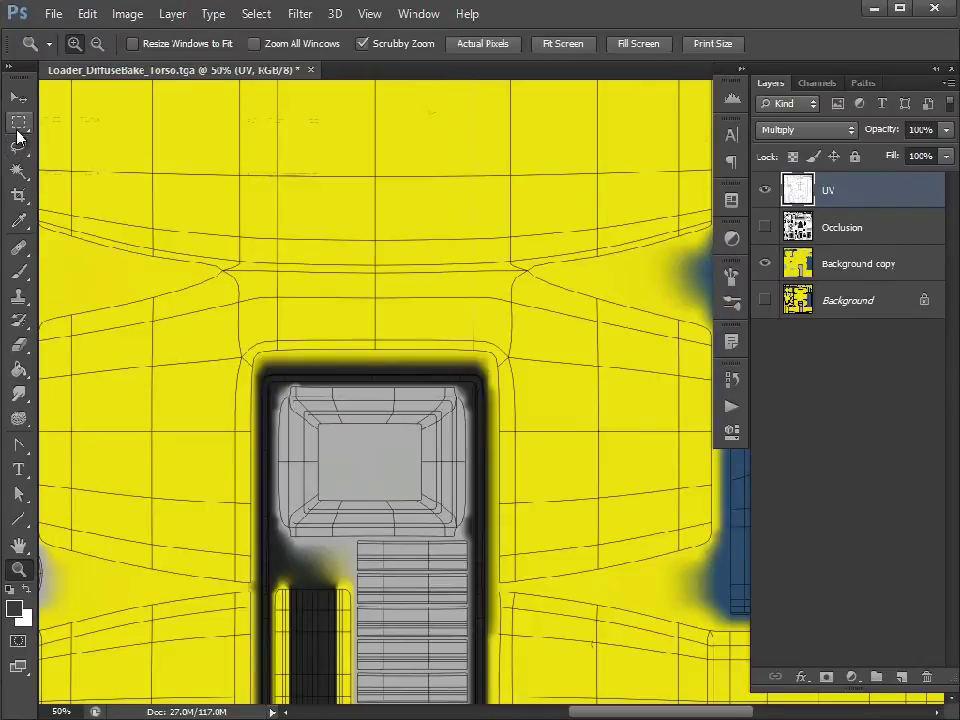
{"action": "left_click", "coordinate": [19, 545]}
{"action": "left_click_drag", "start_coordinate": [413, 467], "coordinate": [426, 285]}
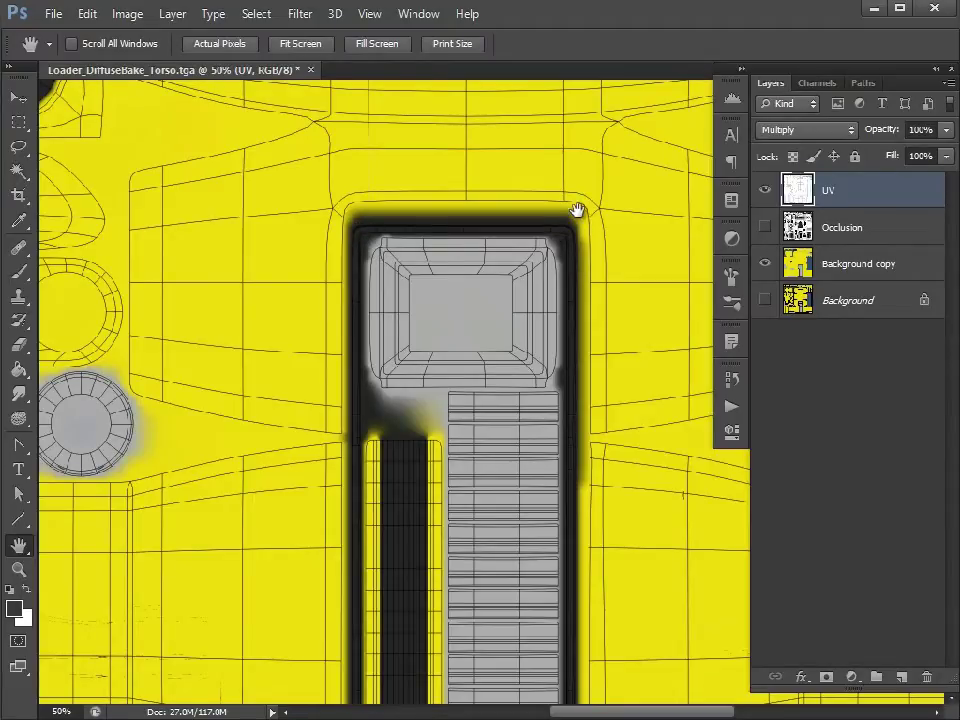
Step: Show the Occlusion layer, apply Solidify A to it, and pan around to inspect
{"action": "left_click", "coordinate": [768, 228]}
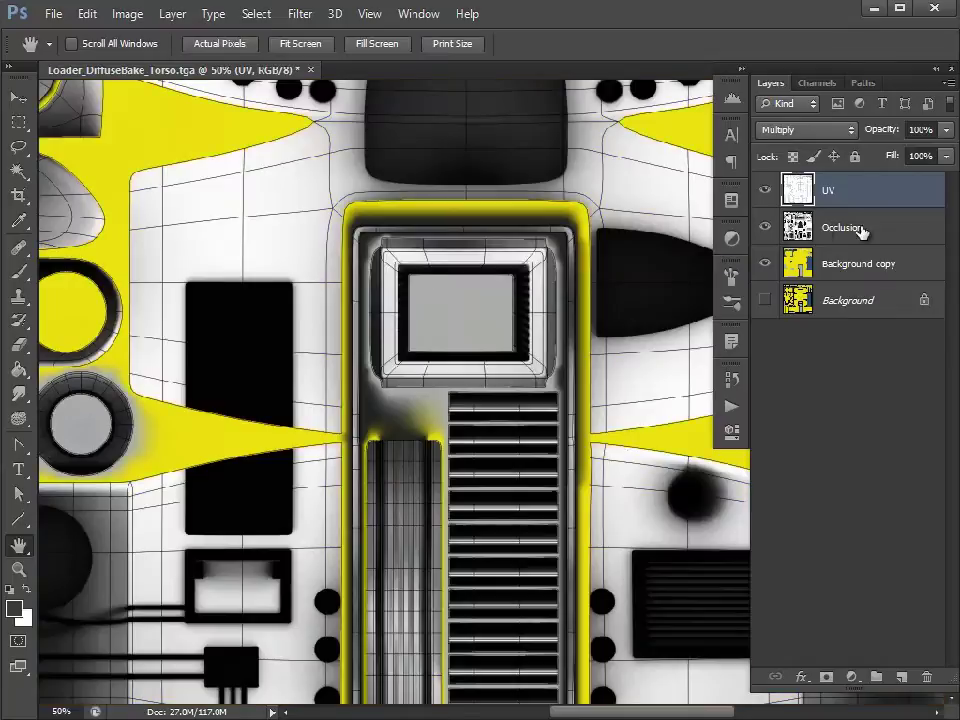
{"action": "left_click", "coordinate": [848, 228]}
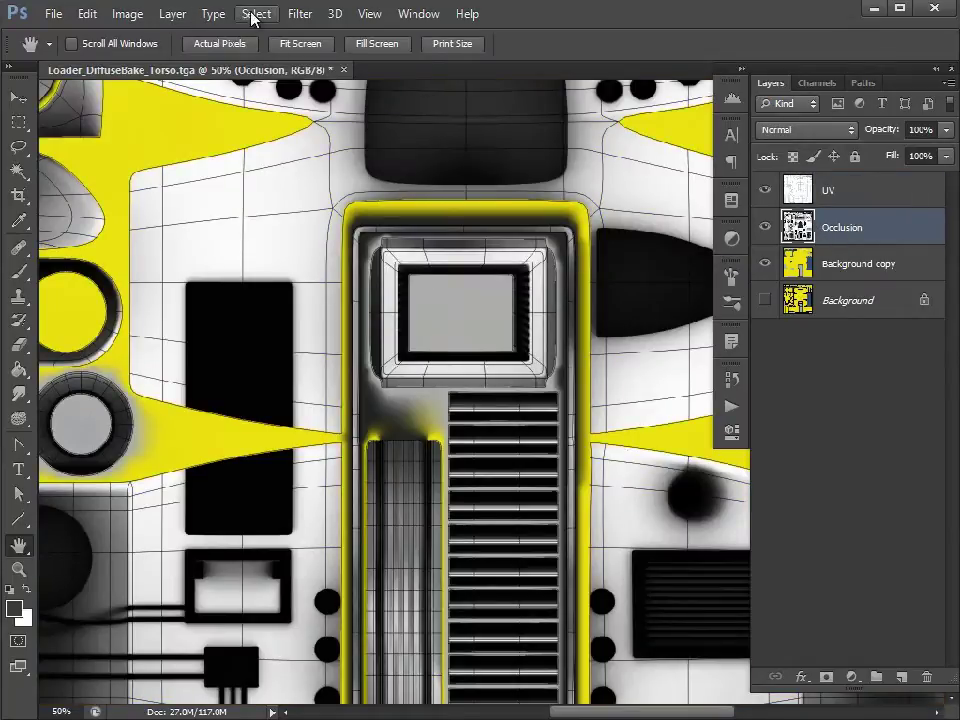
{"action": "left_click", "coordinate": [300, 14]}
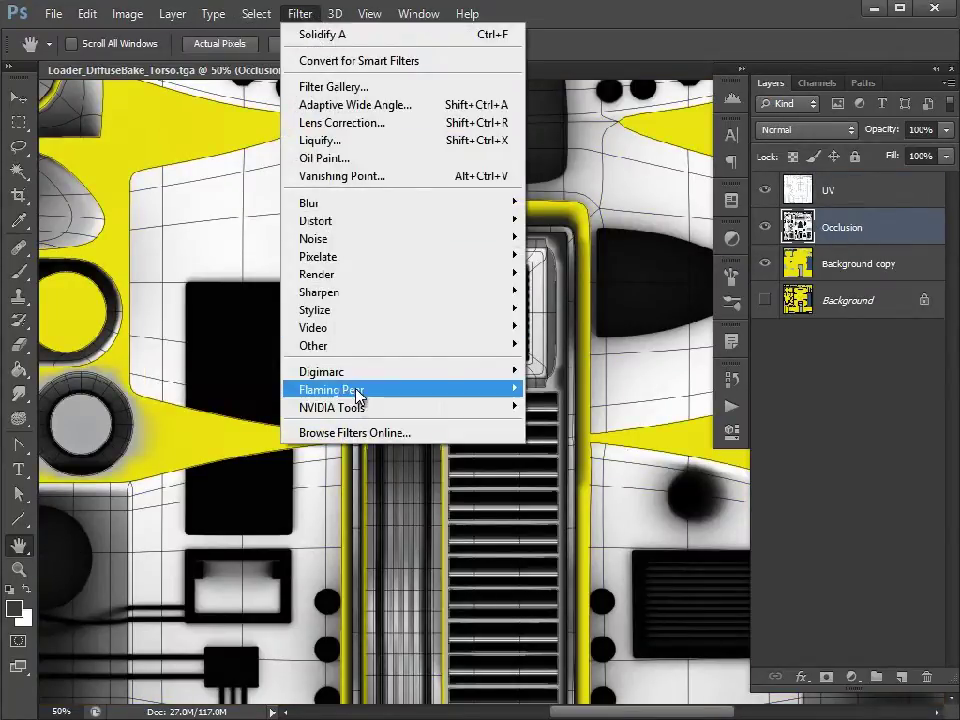
{"action": "mouse_move", "coordinate": [345, 390]}
{"action": "left_click", "coordinate": [262, 386]}
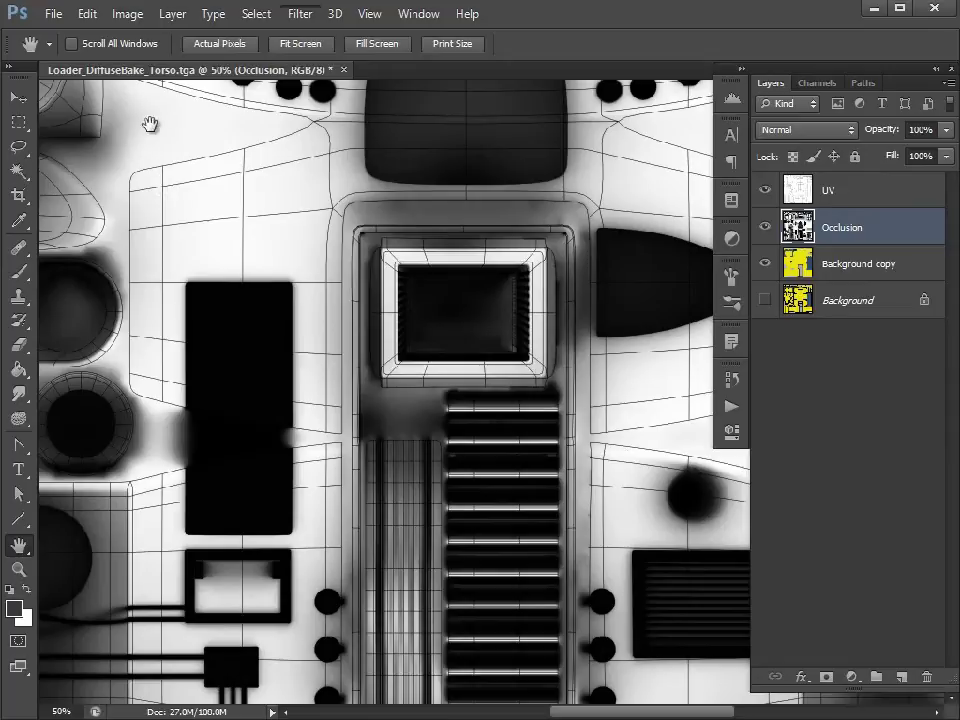
{"action": "left_click_drag", "start_coordinate": [322, 187], "coordinate": [606, 429]}
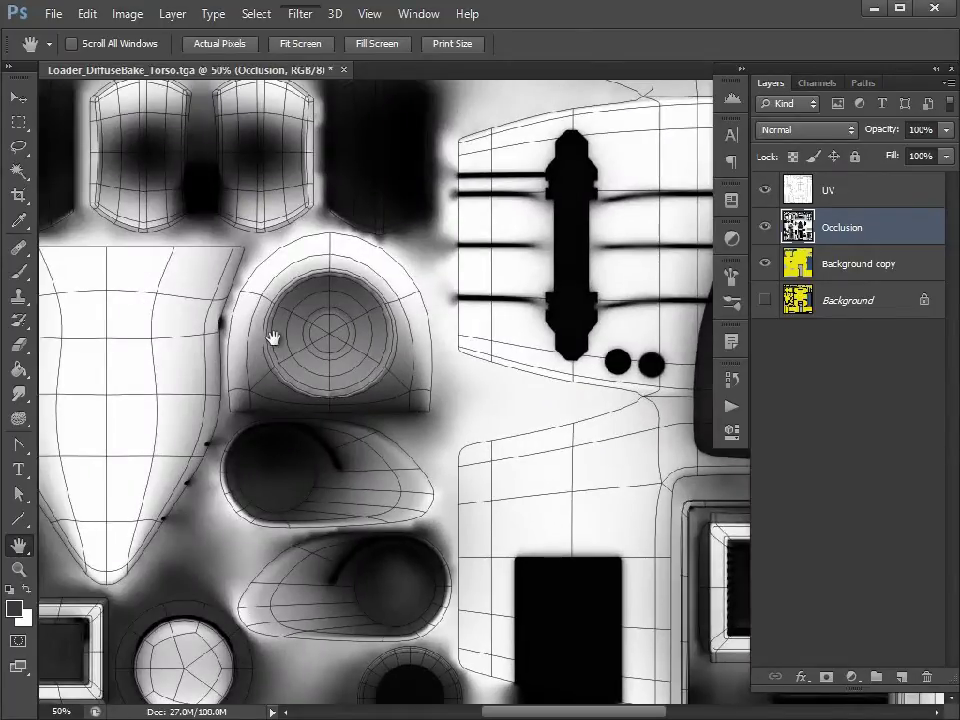
{"action": "left_click_drag", "start_coordinate": [576, 525], "coordinate": [456, 233]}
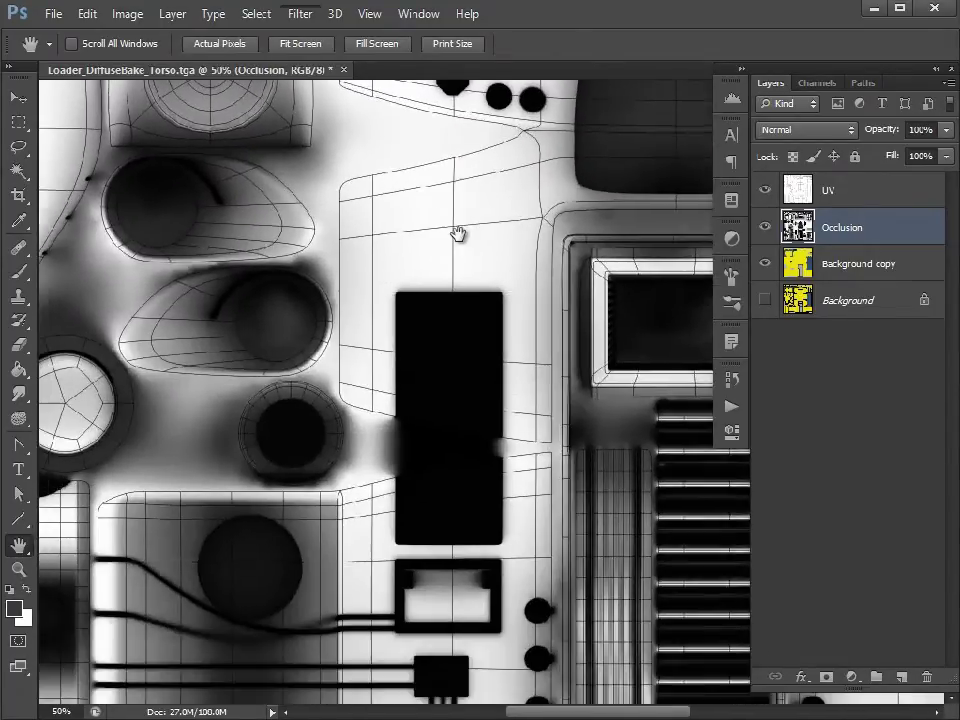
Step: Zoom out to 16.7% so the whole occlusion texture fits the window
{"action": "left_click", "coordinate": [20, 573]}
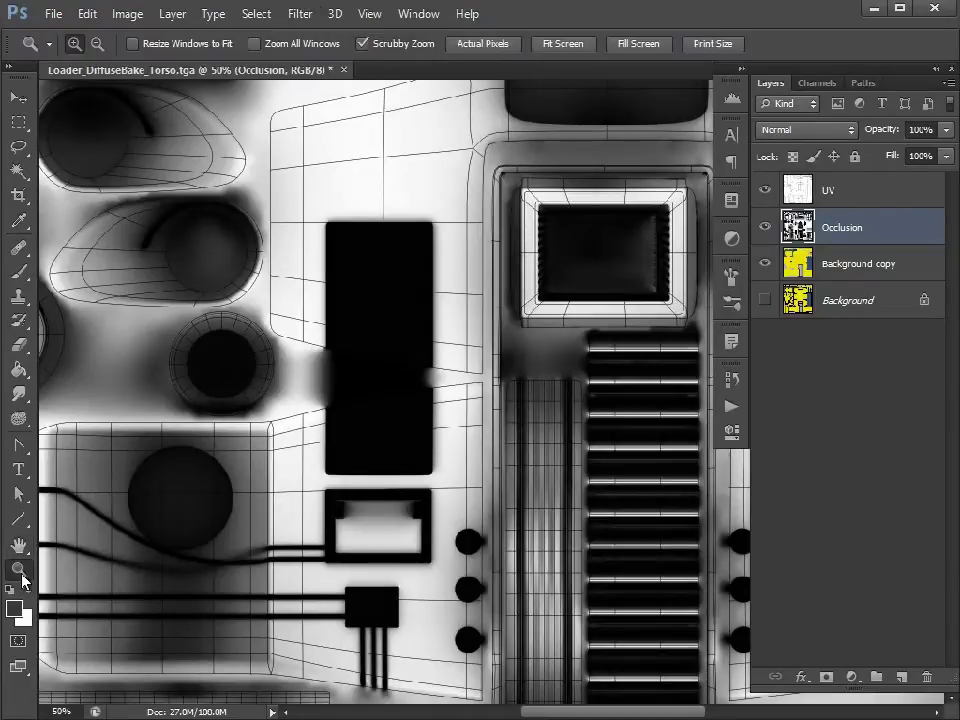
{"action": "left_click", "coordinate": [602, 347]}
{"action": "left_click", "coordinate": [602, 347], "text": "alt"}
{"action": "left_click", "coordinate": [602, 349], "text": "alt"}
{"action": "left_click", "coordinate": [602, 349], "text": "alt"}
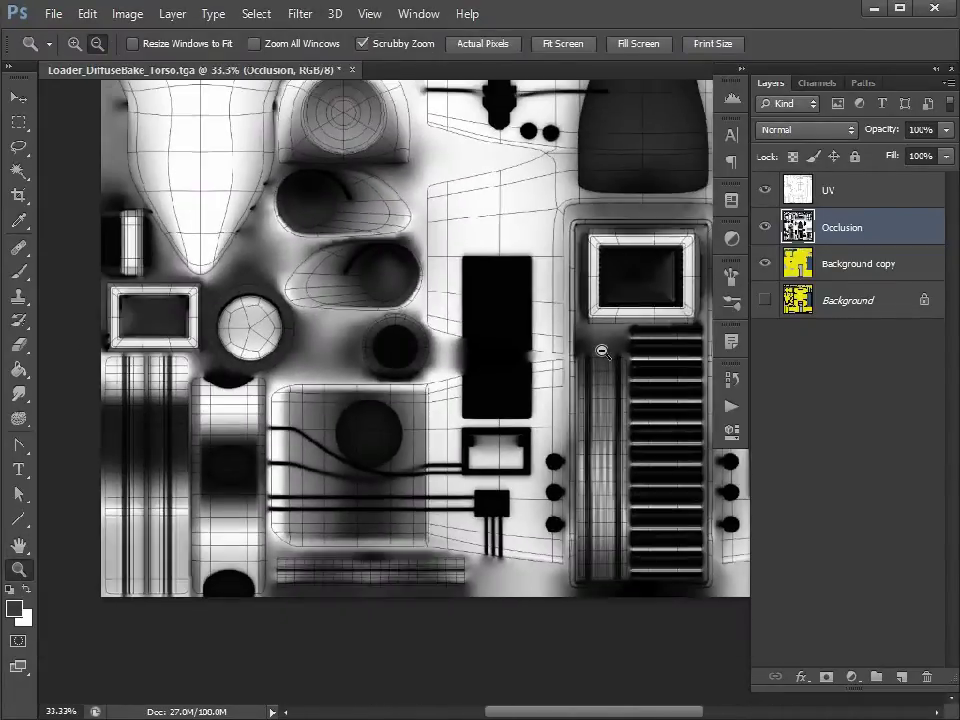
{"action": "left_click", "coordinate": [602, 349], "text": "alt"}
{"action": "left_click", "coordinate": [602, 349], "text": "alt"}
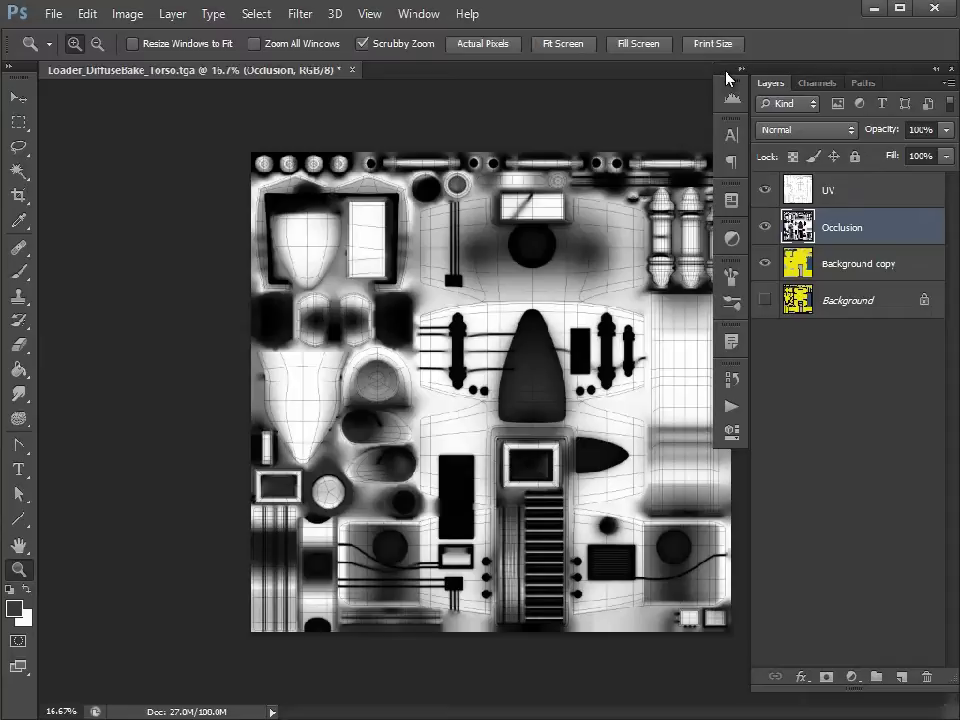
Step: Float the Layers panel, hide the UV layer, and duplicate Occlusion with Multiply blending
{"action": "left_click_drag", "start_coordinate": [793, 80], "coordinate": [900, 86]}
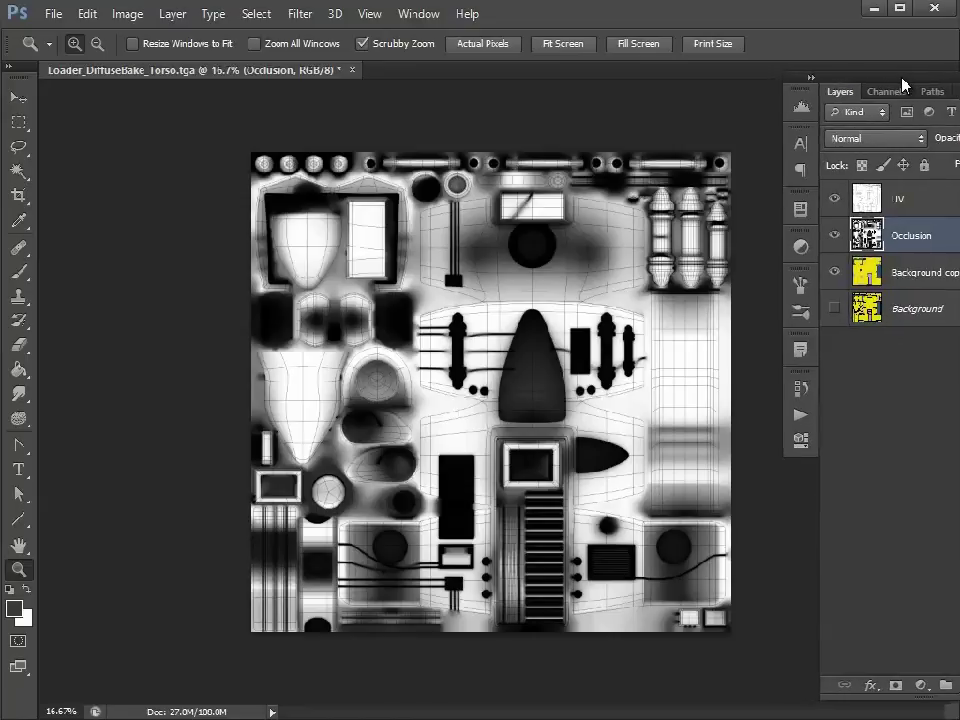
{"action": "left_click", "coordinate": [830, 198]}
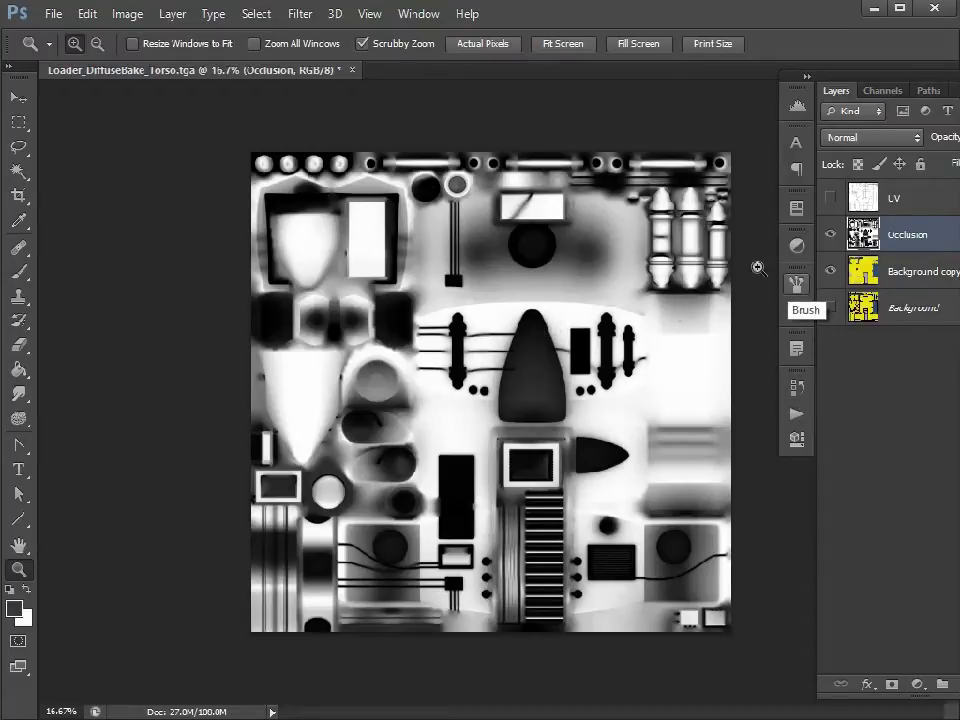
{"action": "left_click_drag", "start_coordinate": [945, 234], "coordinate": [917, 685]}
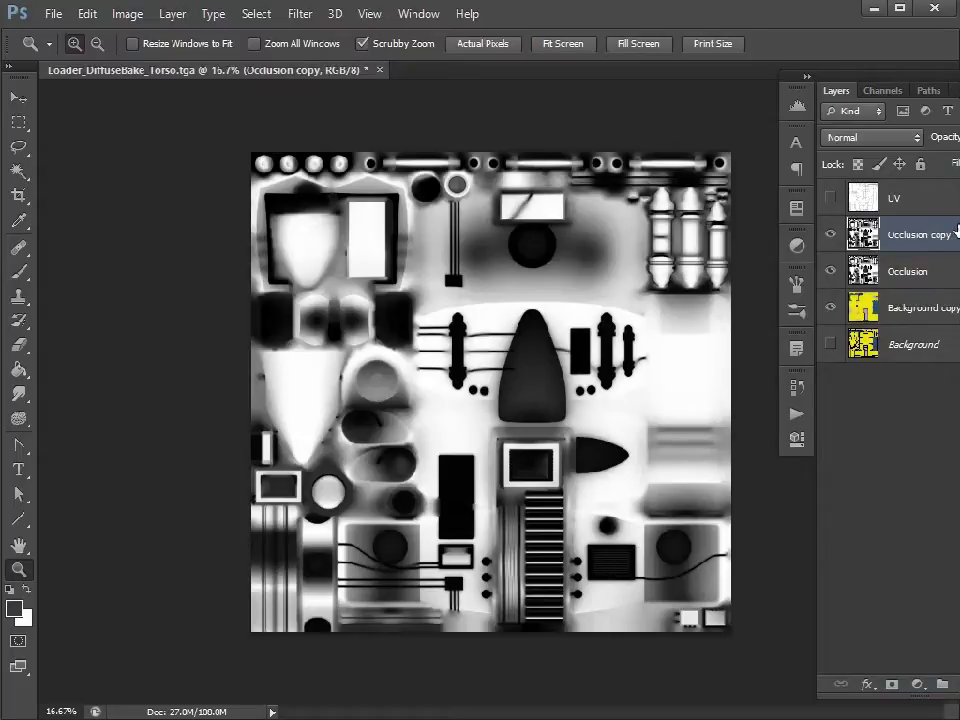
{"action": "left_click", "coordinate": [880, 137]}
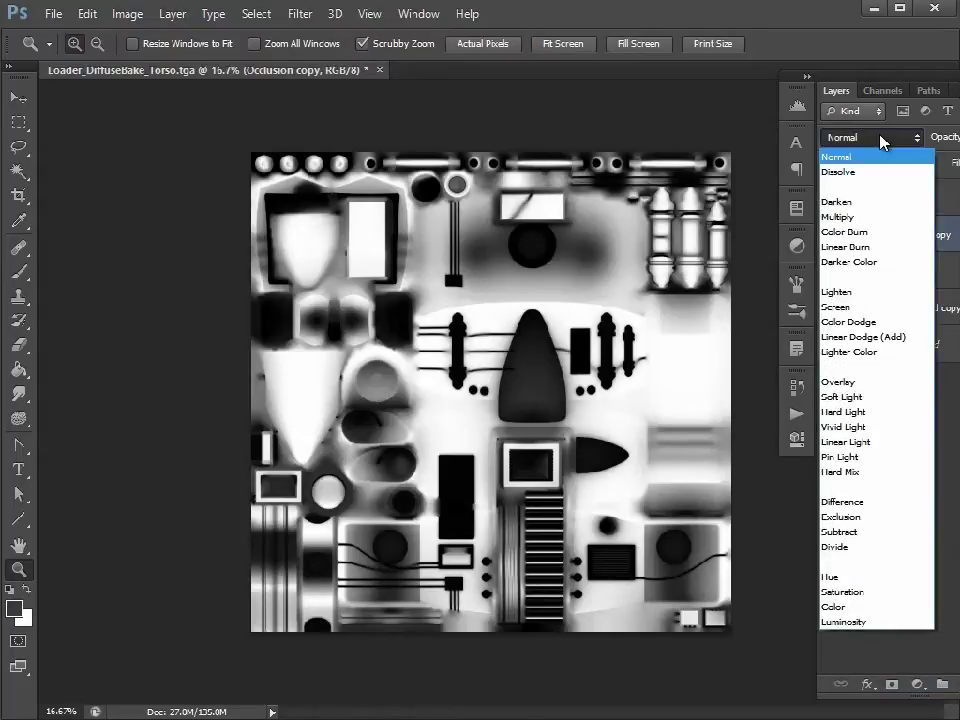
{"action": "left_click", "coordinate": [866, 217]}
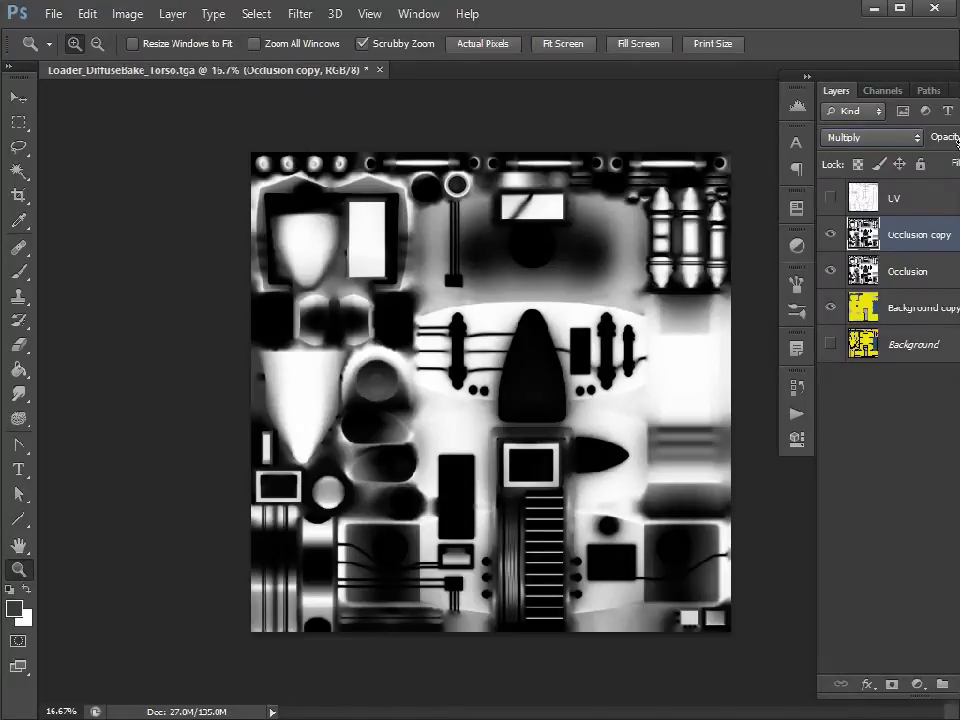
Step: Set the Occlusion copy opacity to 50%, then select the original Occlusion layer
{"action": "left_click_drag", "start_coordinate": [955, 140], "coordinate": [959, 140]}
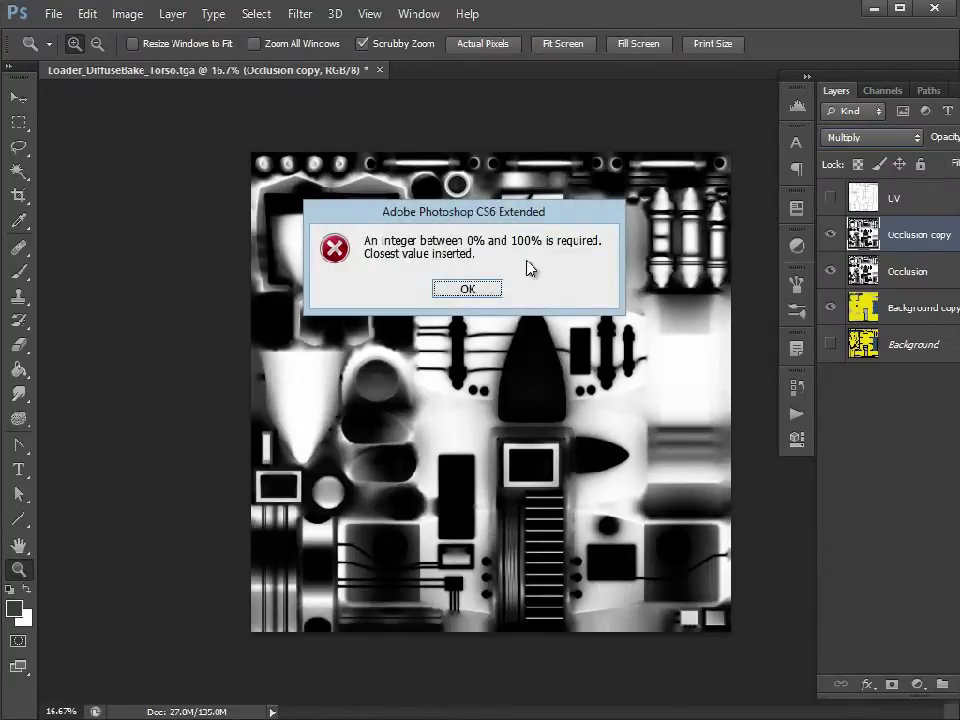
{"action": "left_click", "coordinate": [499, 289]}
{"action": "left_click_drag", "start_coordinate": [943, 92], "coordinate": [865, 85]}
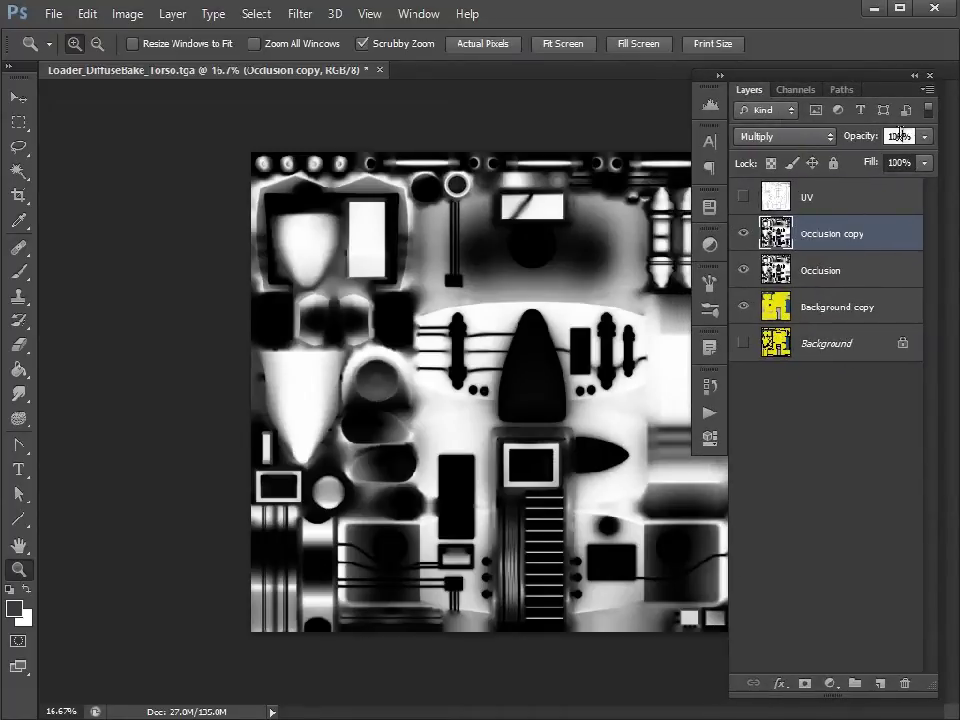
{"action": "left_click_drag", "start_coordinate": [903, 133], "coordinate": [866, 138]}
{"action": "type", "text": "50"}
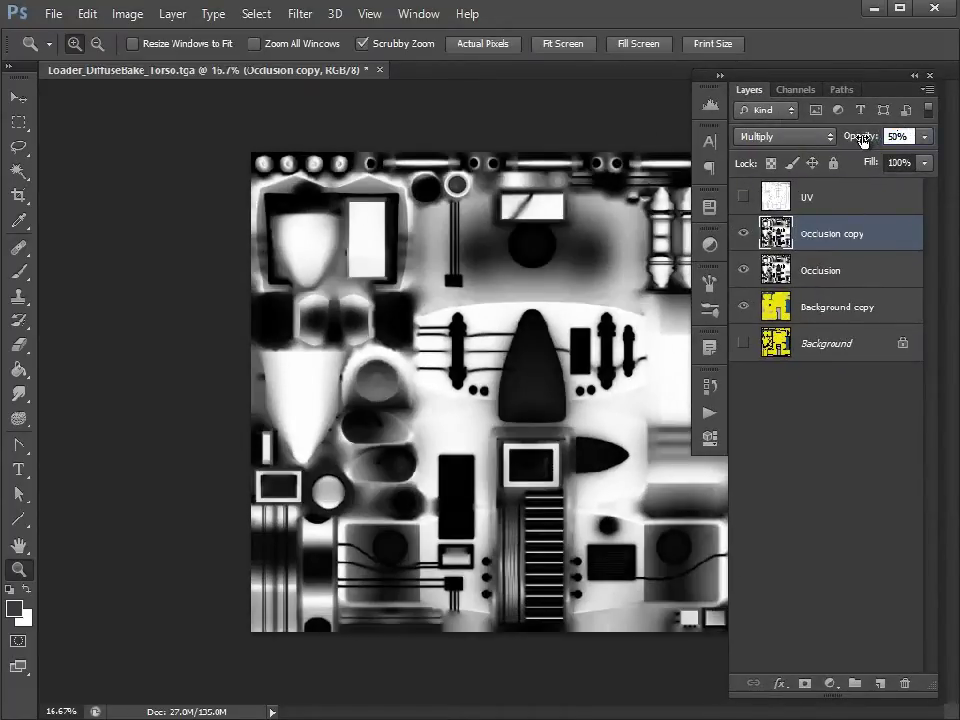
{"action": "left_click", "coordinate": [875, 276]}
Step: Set the Occlusion layer to Soft Light blending at 50% opacity
{"action": "left_click", "coordinate": [788, 140]}
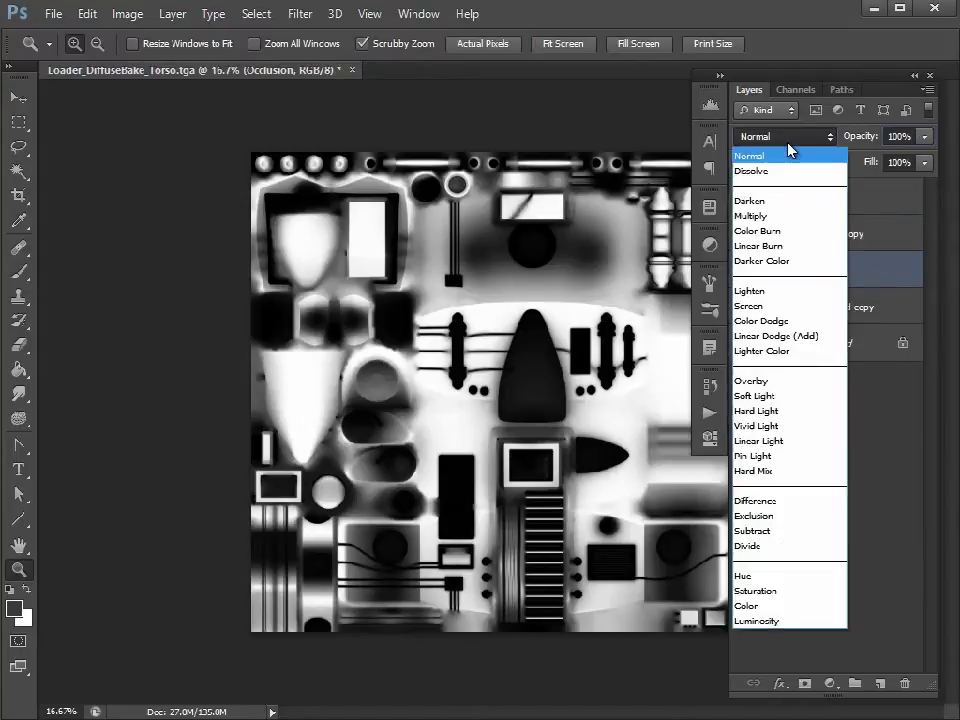
{"action": "left_click", "coordinate": [778, 398]}
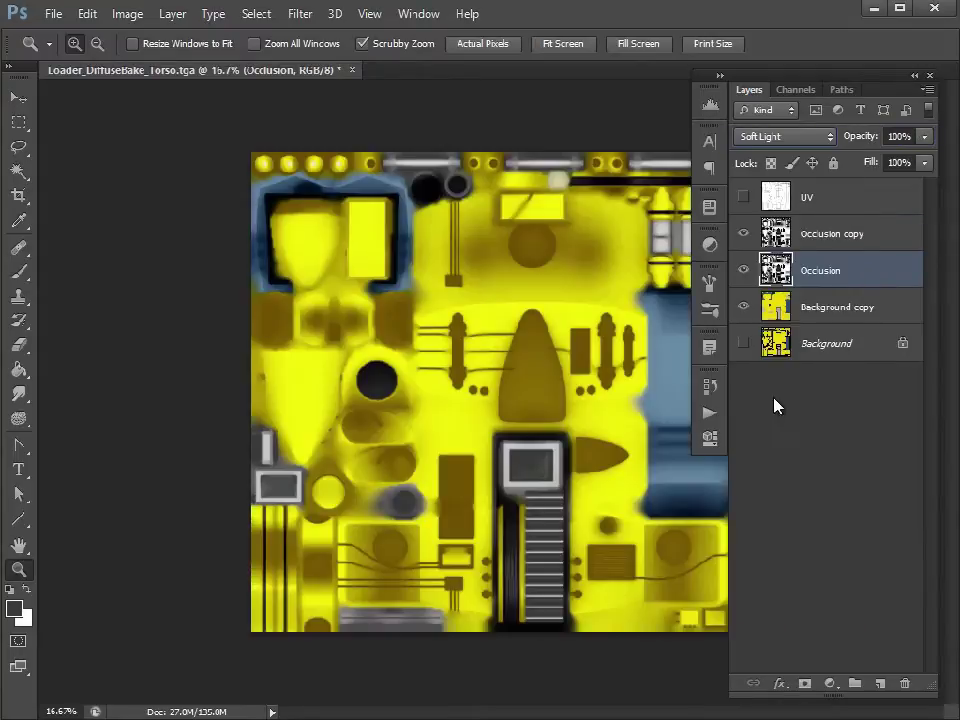
{"action": "left_click", "coordinate": [897, 134]}
{"action": "type", "text": "50"}
{"action": "key", "text": "Return"}
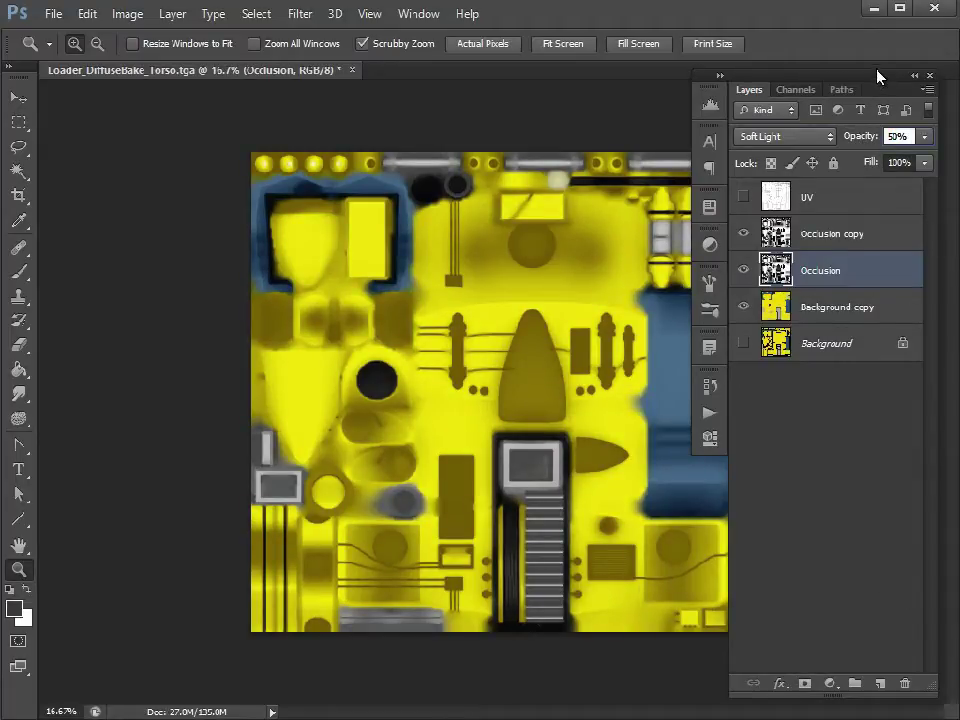
Step: Hide the Occlusion copy and toggle the Occlusion layer to compare its effect on the diffuse
{"action": "left_click_drag", "start_coordinate": [878, 77], "coordinate": [934, 88]}
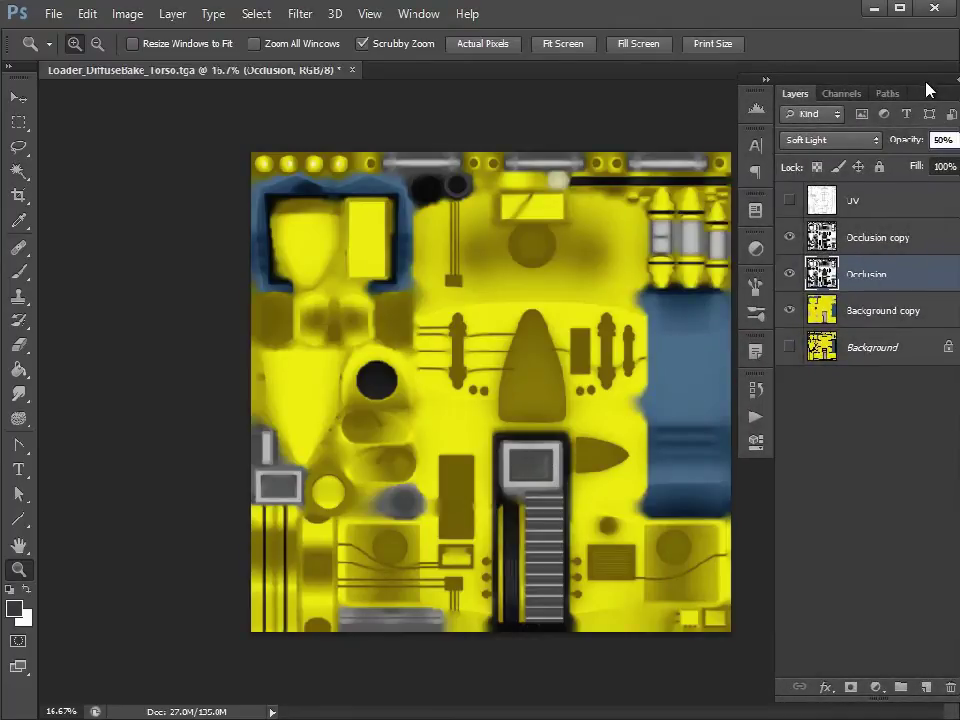
{"action": "left_click", "coordinate": [18, 121]}
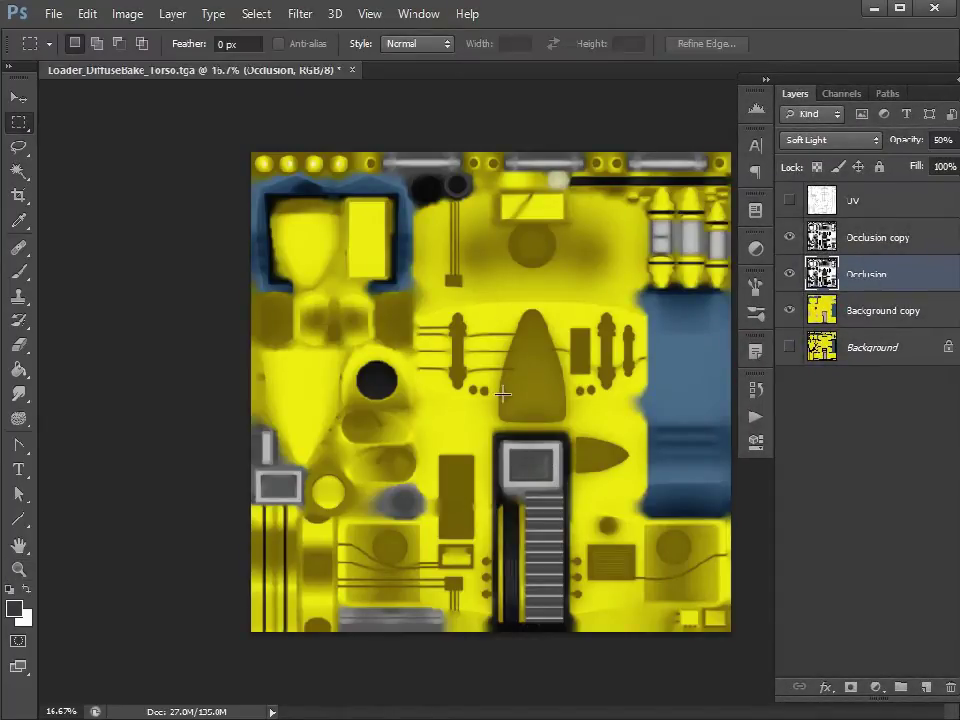
{"action": "left_click", "coordinate": [790, 238]}
{"action": "left_click", "coordinate": [790, 274]}
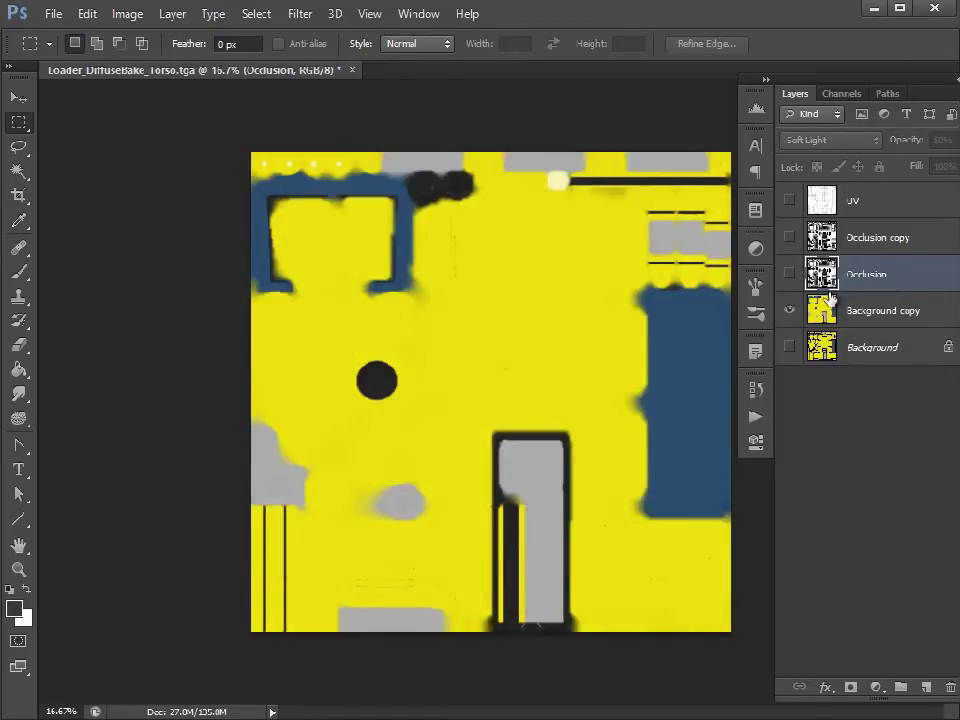
{"action": "left_click", "coordinate": [790, 274]}
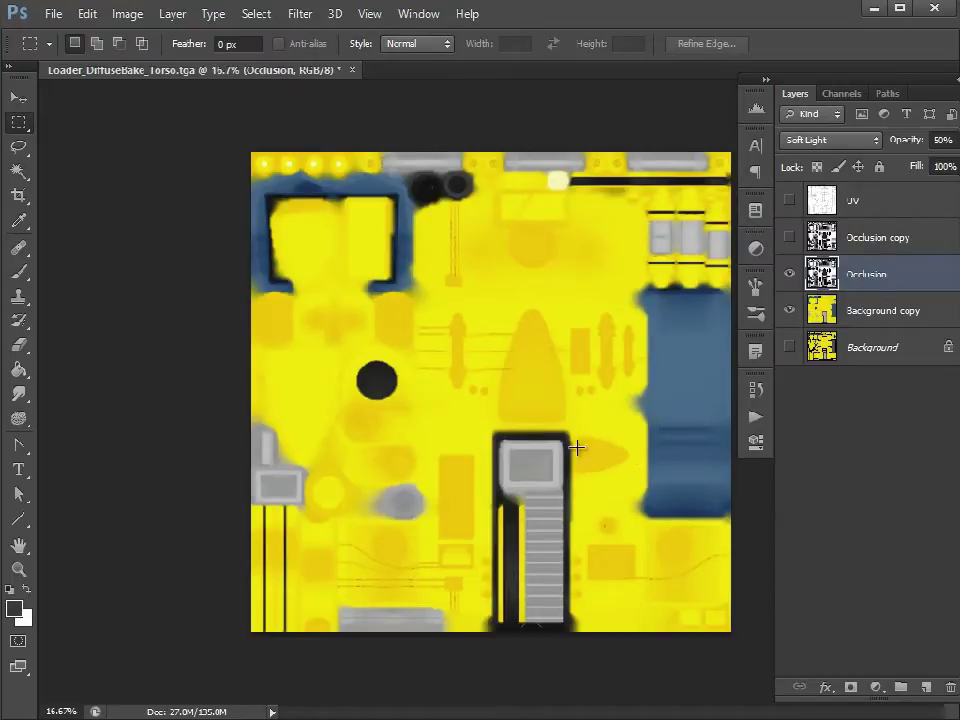
Step: Compare Overlay against Soft Light on Occlusion, keep Soft Light, and re-show the Multiply copy
{"action": "left_click", "coordinate": [845, 141]}
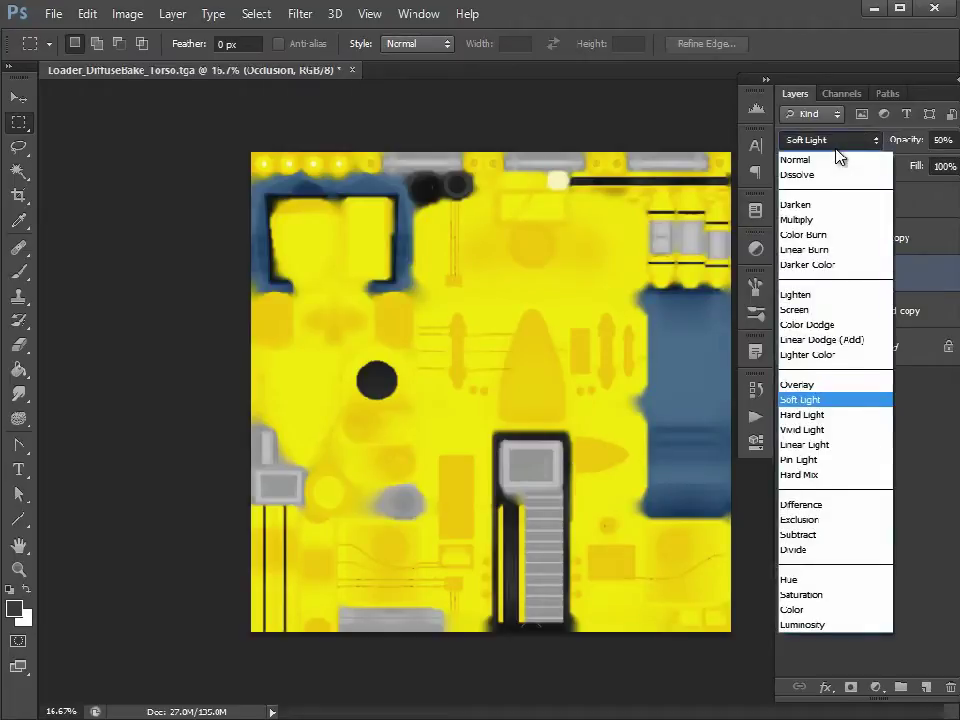
{"action": "left_click", "coordinate": [838, 388]}
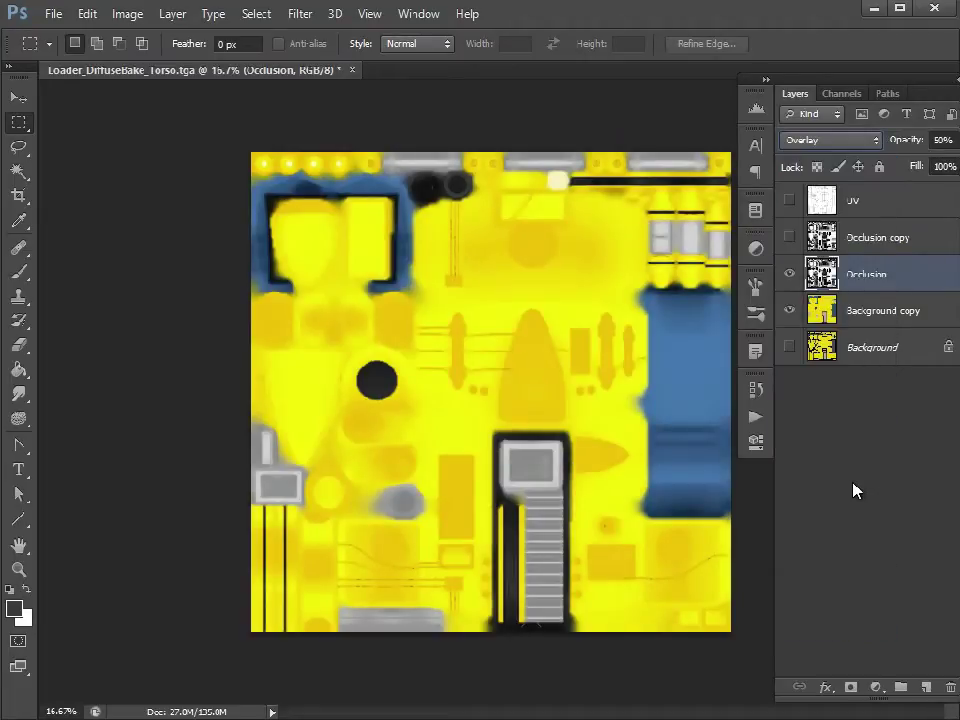
{"action": "left_click", "coordinate": [845, 142]}
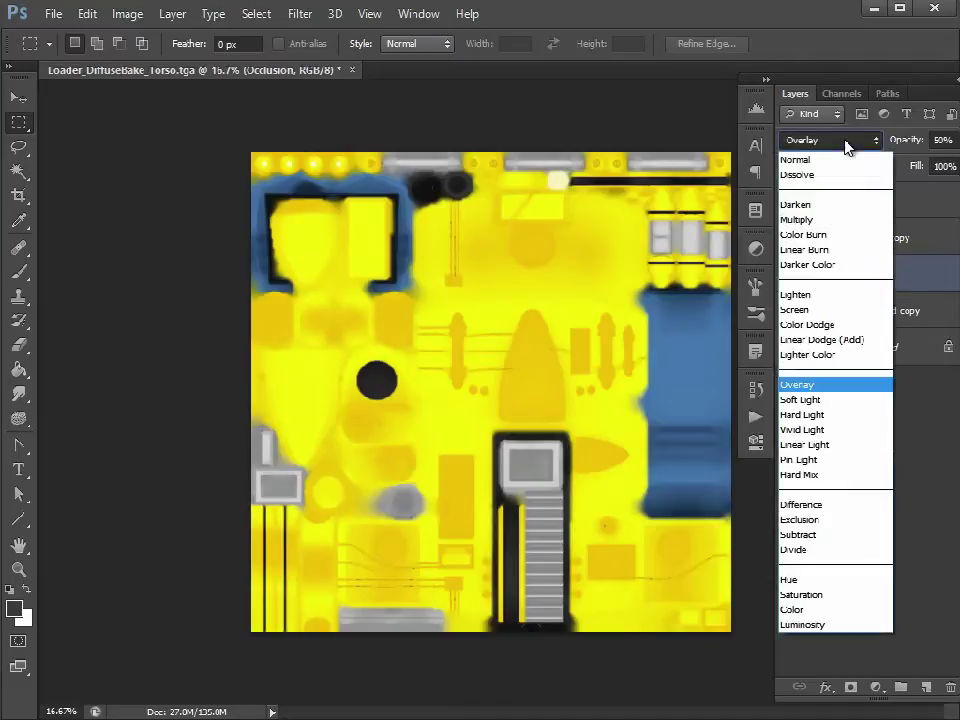
{"action": "left_click", "coordinate": [836, 400]}
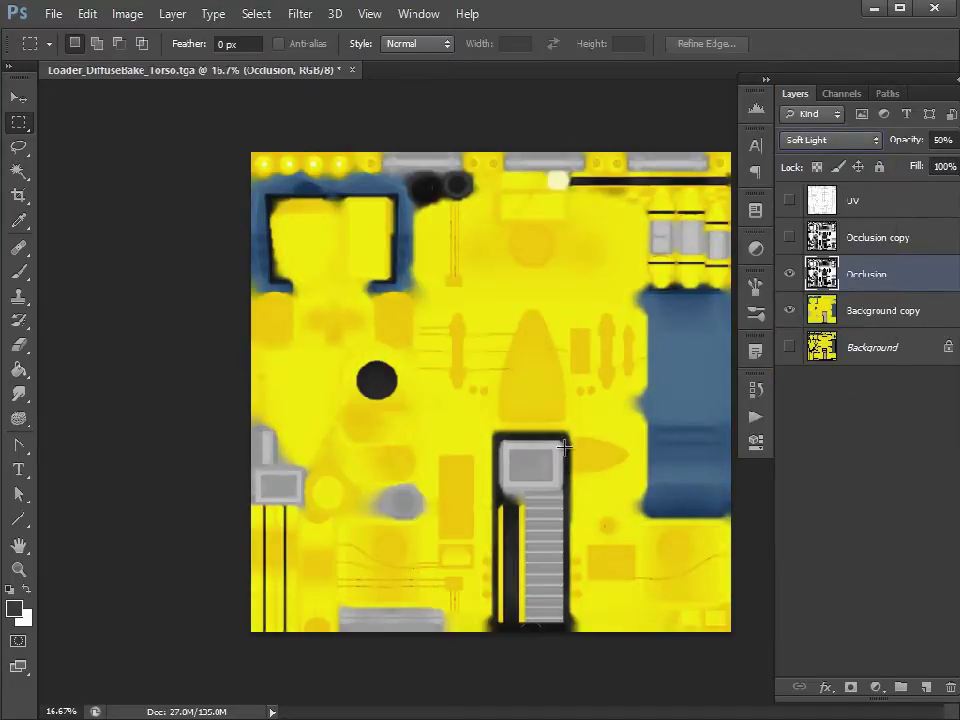
{"action": "left_click", "coordinate": [829, 141]}
{"action": "left_click", "coordinate": [815, 384]}
{"action": "left_click", "coordinate": [826, 142]}
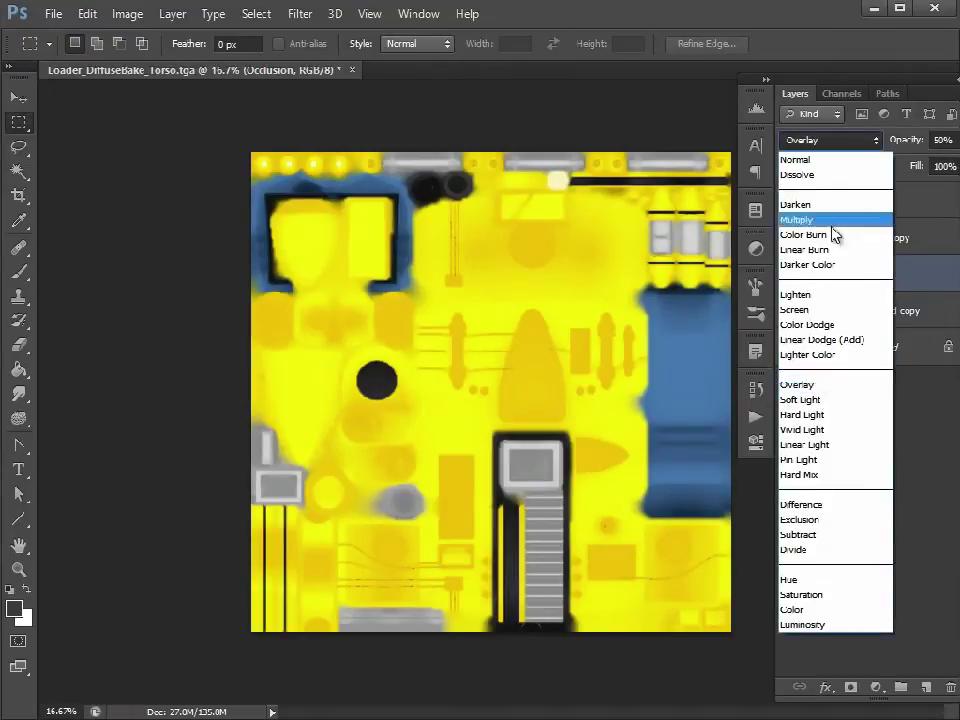
{"action": "left_click", "coordinate": [808, 399]}
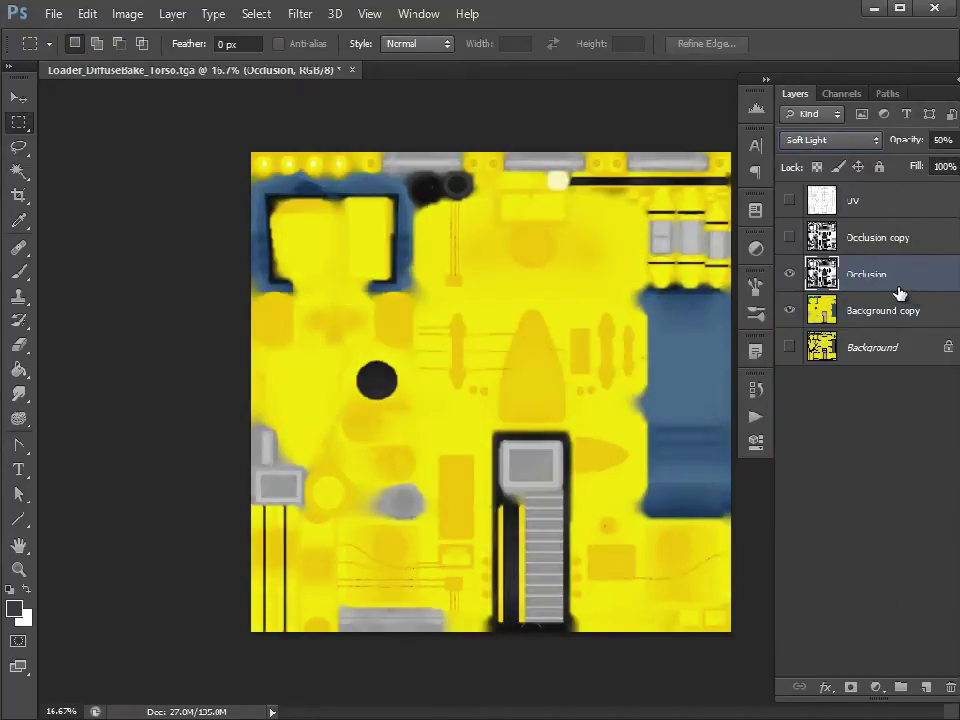
{"action": "left_click", "coordinate": [905, 243]}
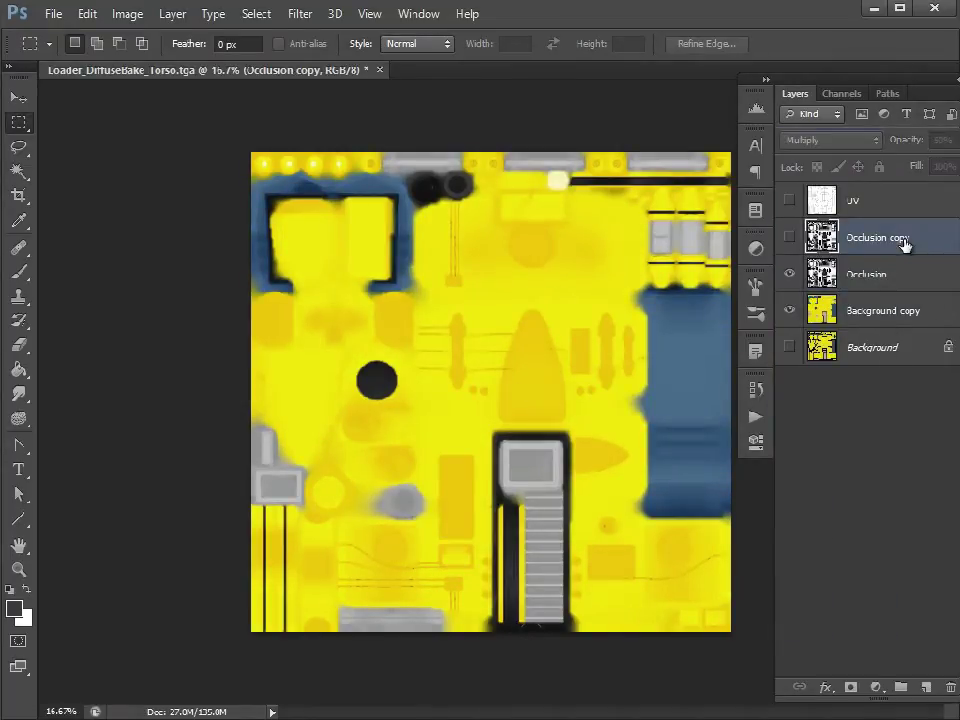
{"action": "left_click", "coordinate": [790, 240]}
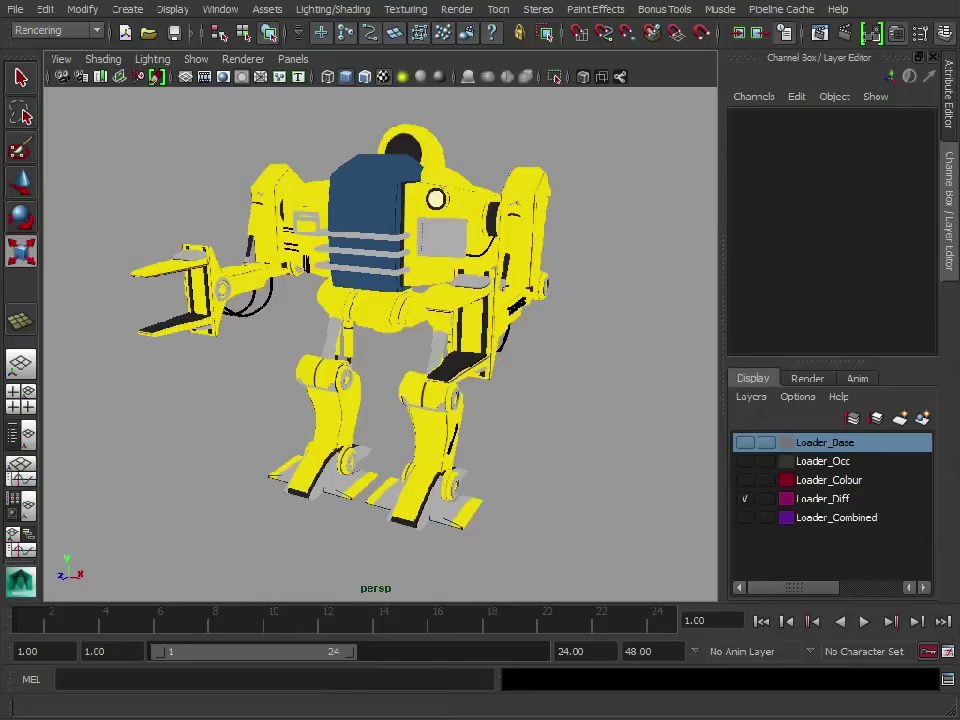
Step: Hide the Loader_Diff layer and show the Loader_Combined layer in the Layer Editor
{"action": "left_click", "coordinate": [744, 500]}
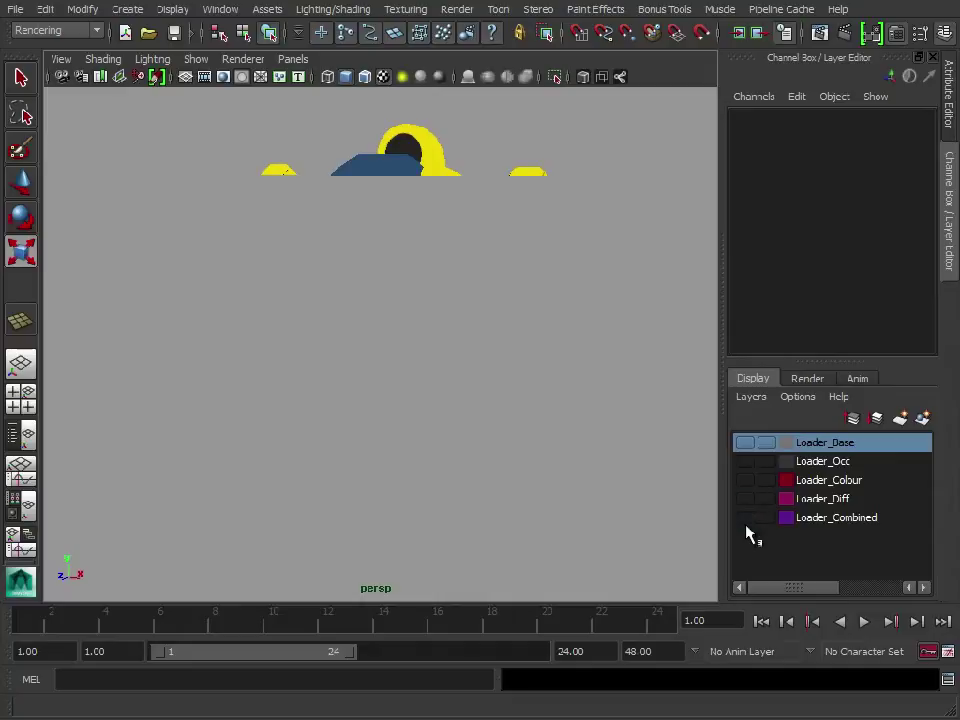
{"action": "left_click", "coordinate": [744, 518]}
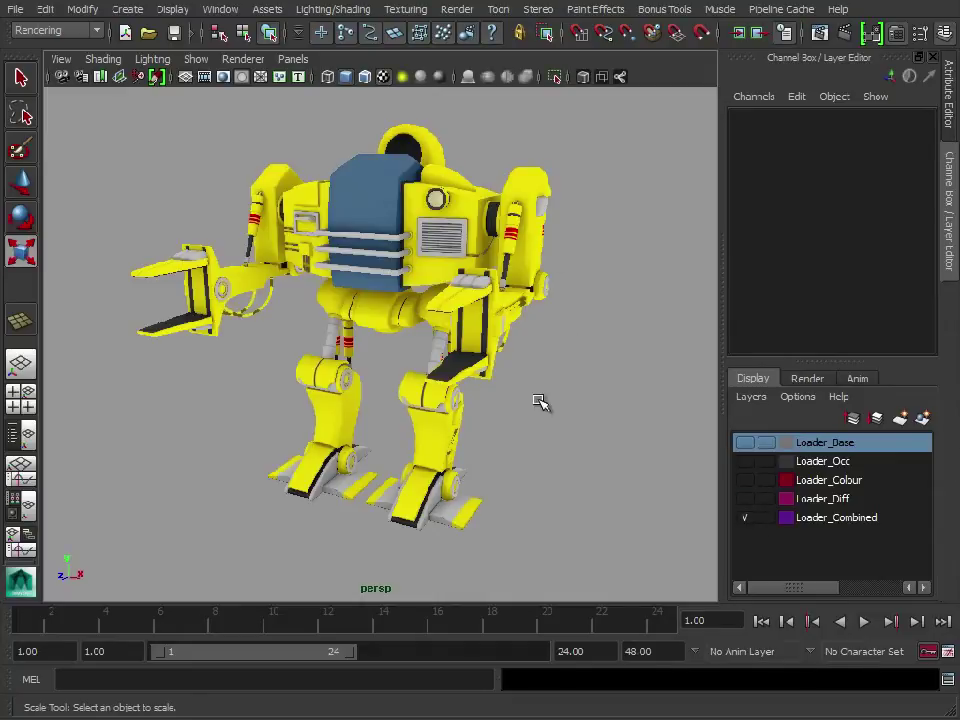
{"action": "left_click_drag", "start_coordinate": [388, 400], "coordinate": [310, 398]}
Step: Orbit and zoom around the combined-texture robot to inspect its legs, side and front
{"action": "left_click_drag", "start_coordinate": [480, 390], "coordinate": [613, 400]}
{"action": "left_click_drag", "start_coordinate": [489, 326], "coordinate": [568, 274]}
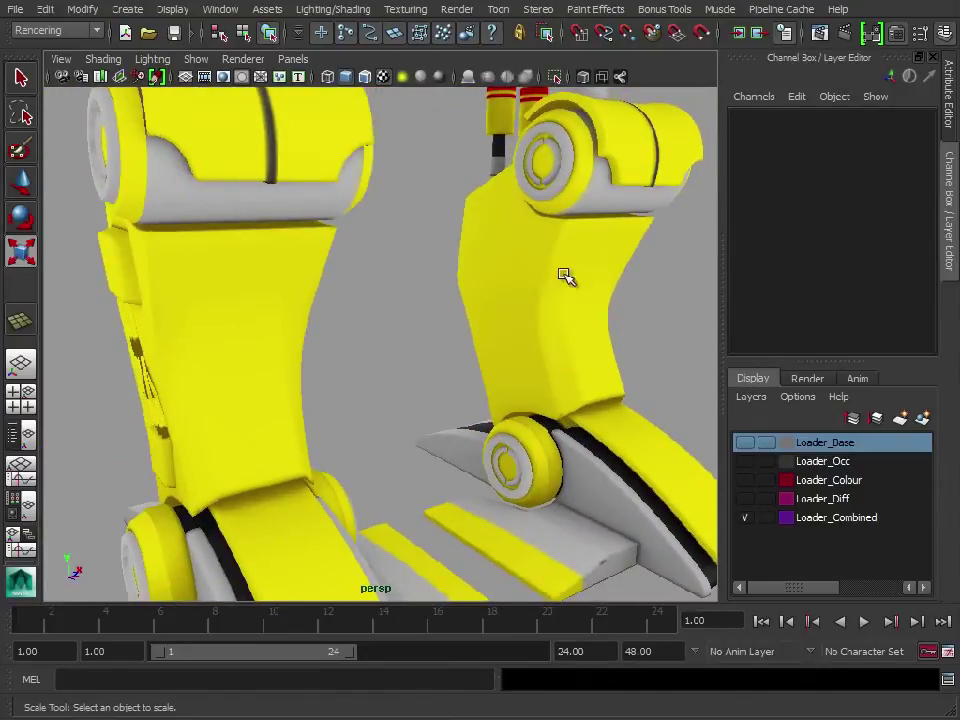
{"action": "left_click_drag", "start_coordinate": [420, 349], "coordinate": [210, 315]}
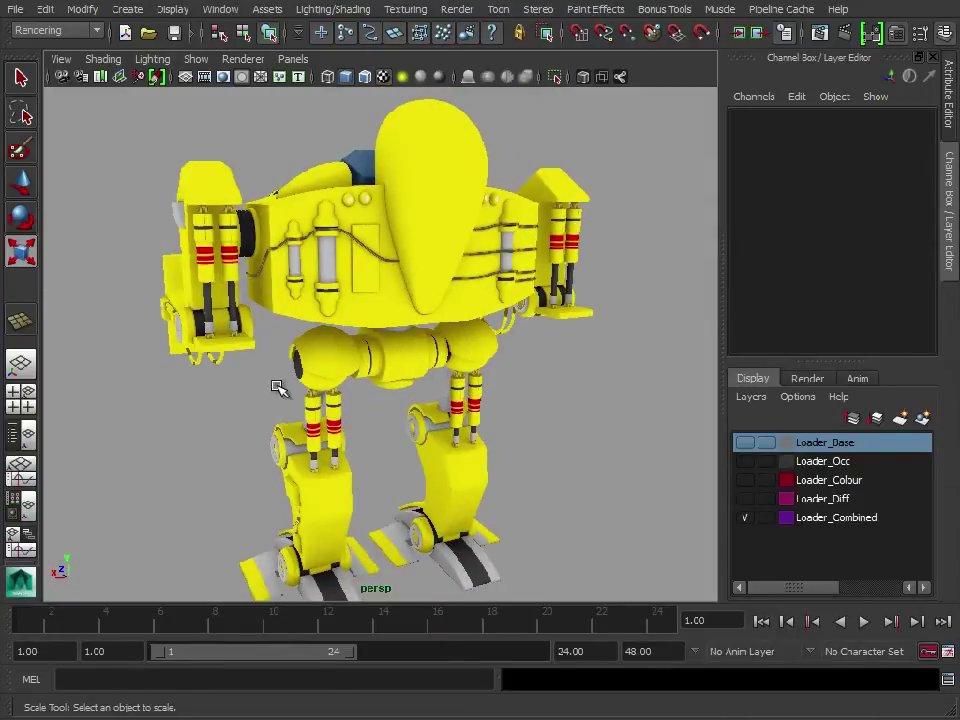
{"action": "left_click_drag", "start_coordinate": [279, 388], "coordinate": [332, 285]}
{"action": "left_click_drag", "start_coordinate": [388, 431], "coordinate": [542, 379]}
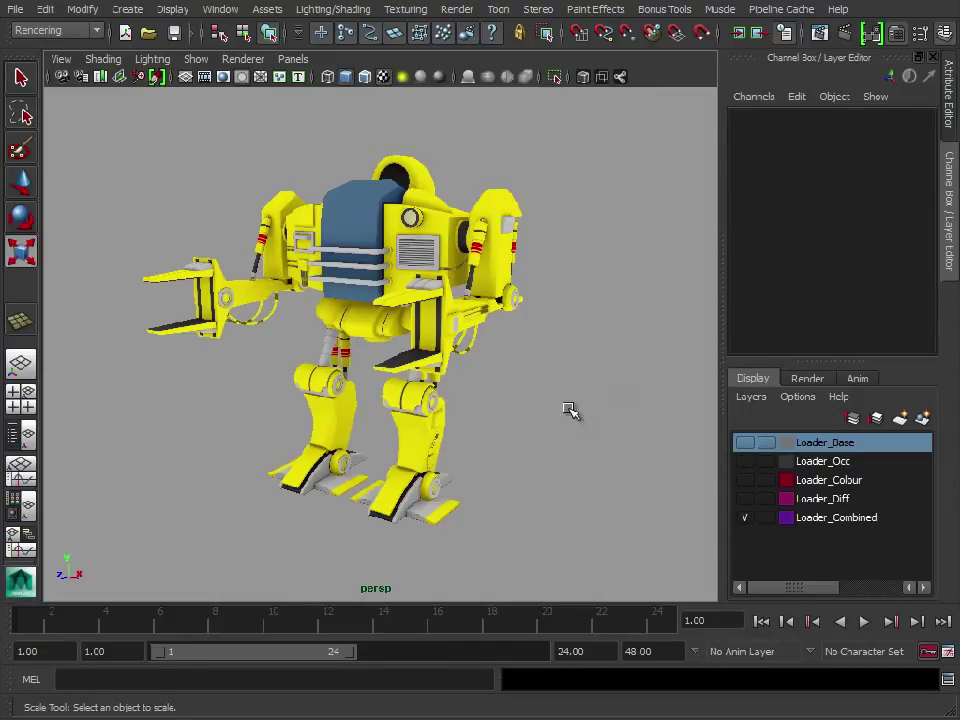
{"action": "left_click_drag", "start_coordinate": [322, 398], "coordinate": [376, 401]}
{"action": "left_click", "coordinate": [110, 60]}
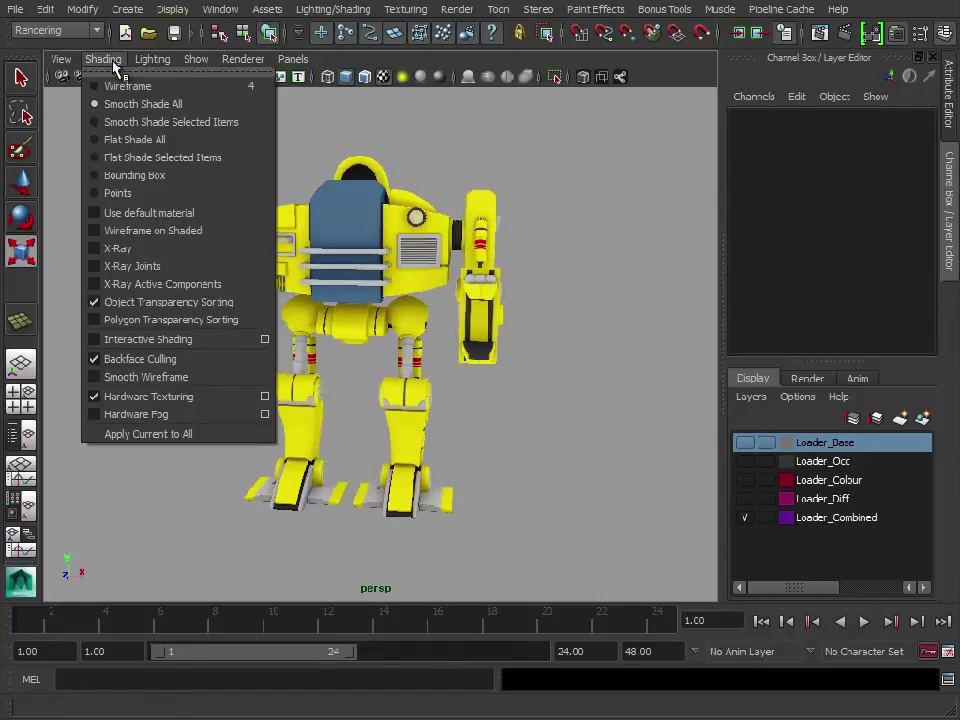
{"action": "left_click", "coordinate": [113, 62]}
{"action": "left_click_drag", "start_coordinate": [525, 354], "coordinate": [504, 360]}
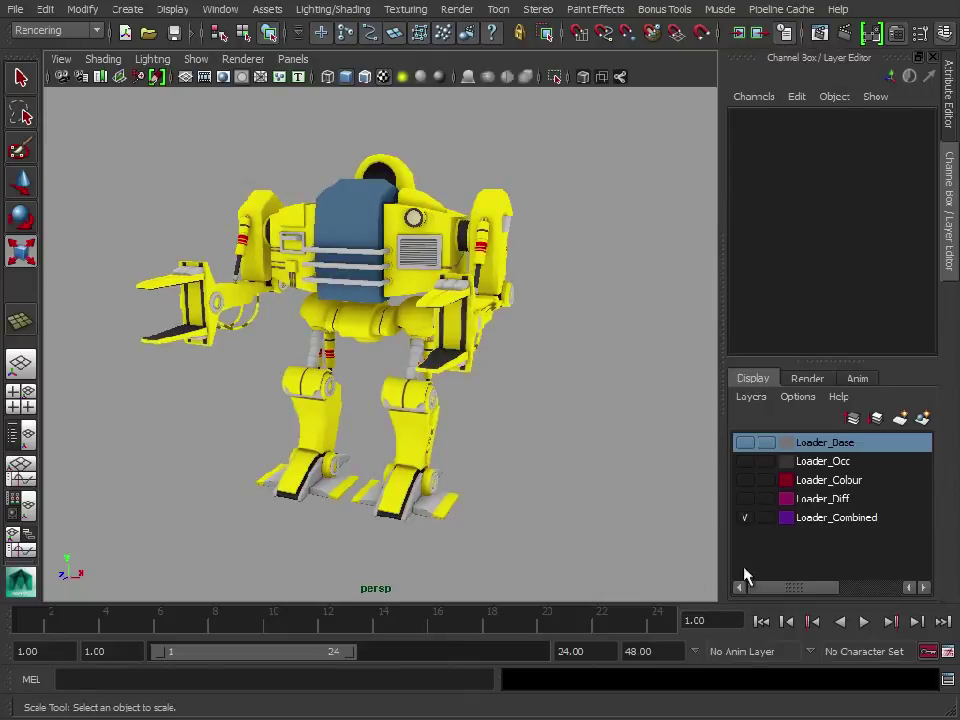
{"action": "left_click", "coordinate": [752, 503]}
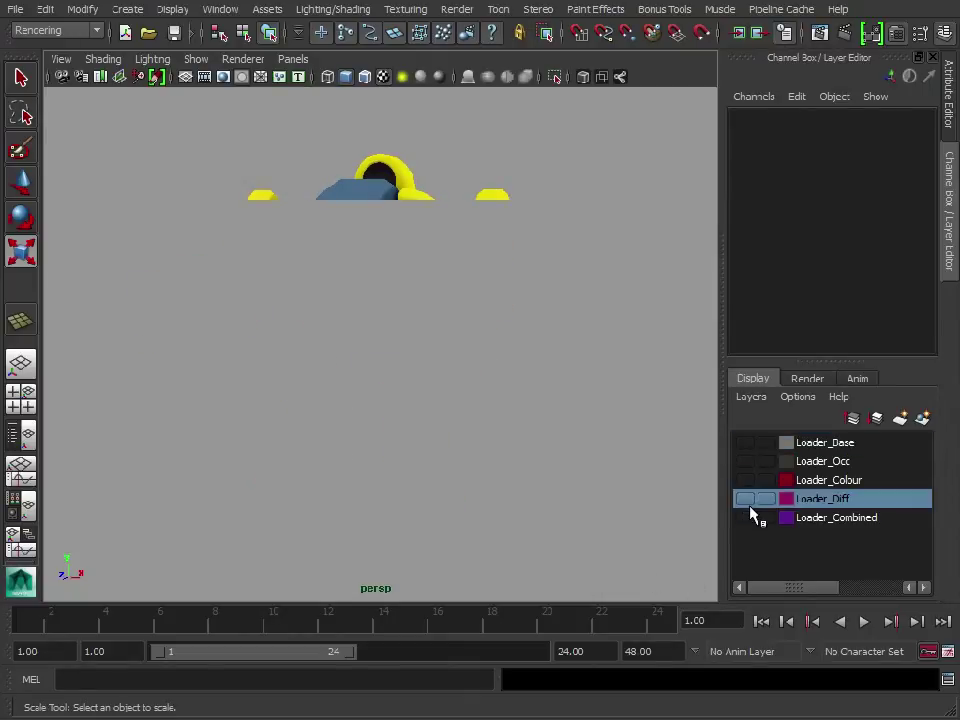
{"action": "left_click_drag", "start_coordinate": [514, 379], "coordinate": [560, 392]}
{"action": "left_click", "coordinate": [744, 498]}
{"action": "left_click", "coordinate": [744, 517]}
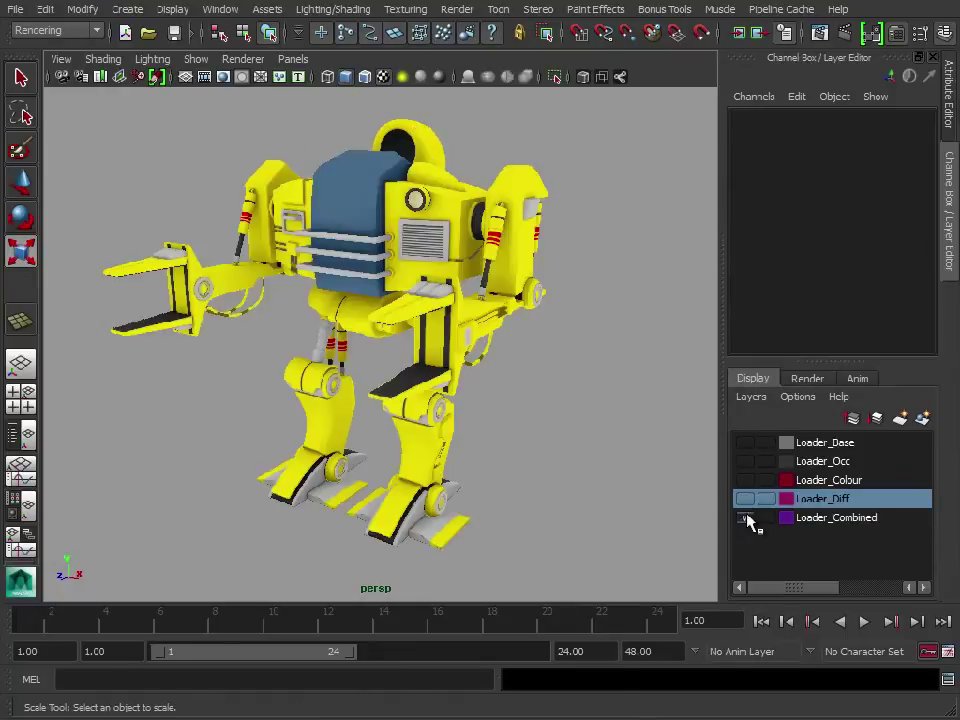
{"action": "left_click_drag", "start_coordinate": [369, 272], "coordinate": [506, 358]}
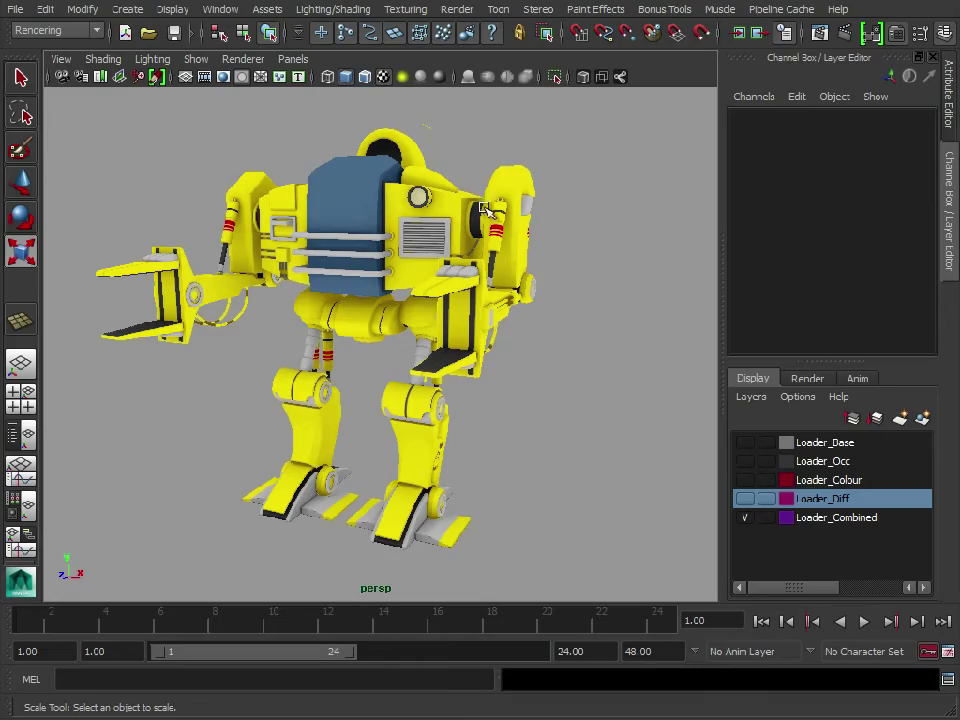
{"action": "left_click_drag", "start_coordinate": [490, 495], "coordinate": [492, 386]}
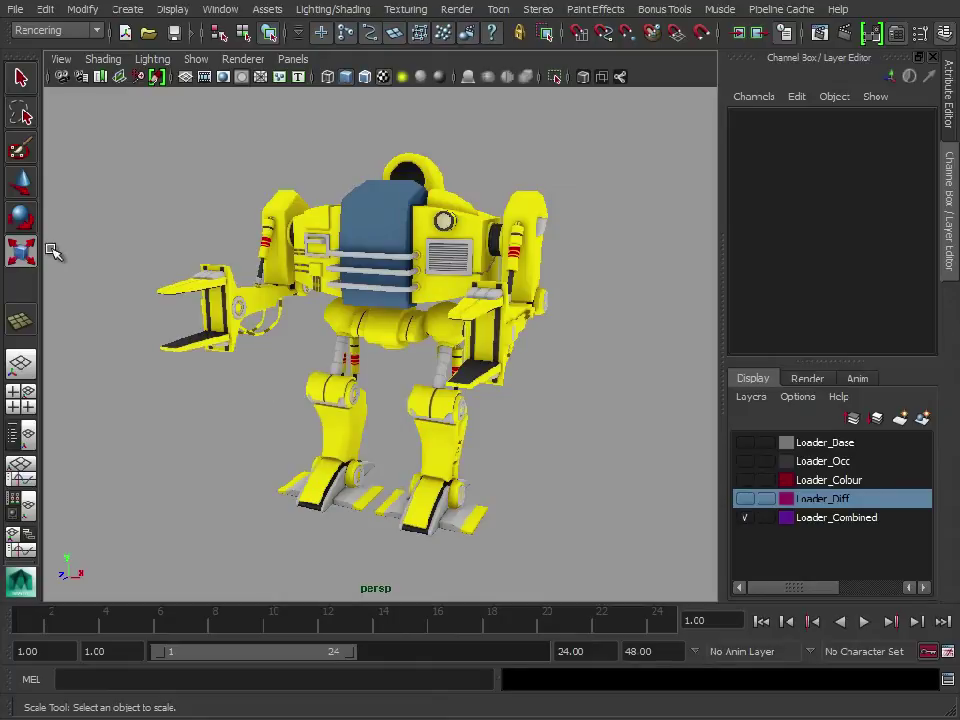
Step: Switch the viewport lighting to Use Default Lighting
{"action": "left_click", "coordinate": [116, 62]}
{"action": "mouse_move", "coordinate": [152, 59]}
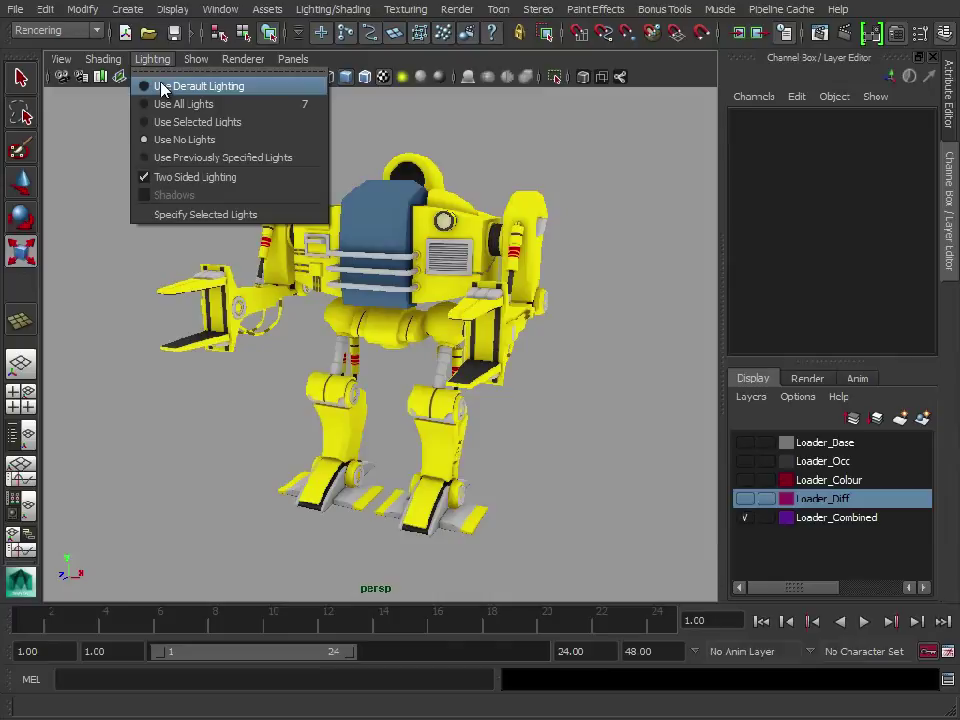
{"action": "left_click", "coordinate": [161, 87]}
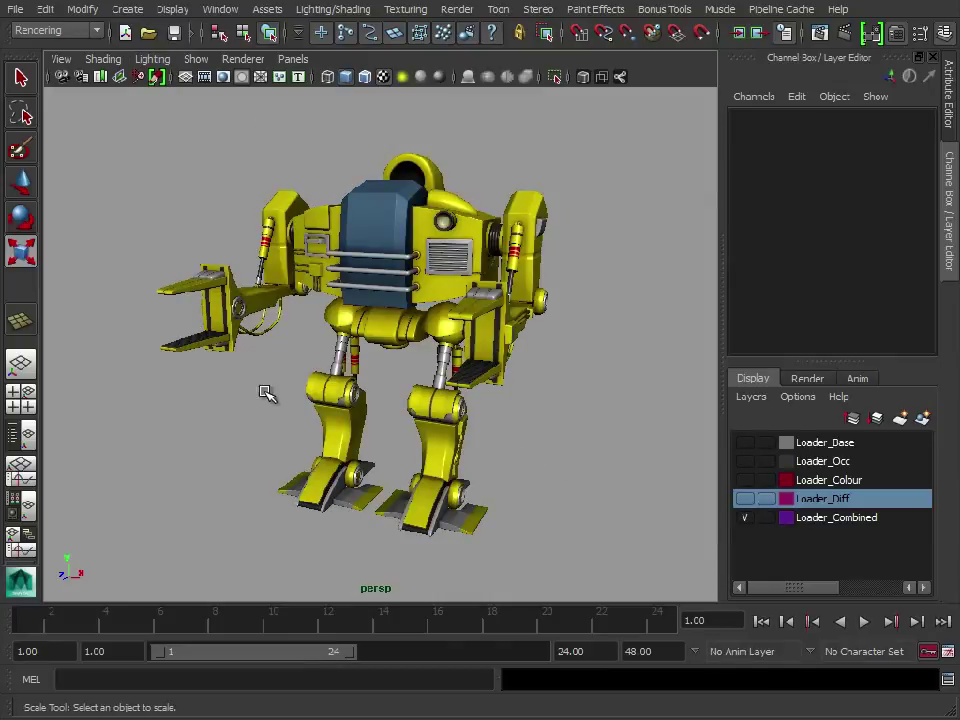
{"action": "mouse_move", "coordinate": [268, 392]}
{"action": "left_mouse_down"}
{"action": "mouse_move", "coordinate": [810, 388]}
{"action": "mouse_move", "coordinate": [792, 378]}
{"action": "mouse_move", "coordinate": [268, 390]}
{"action": "left_mouse_up"}
Step: Toggle between Loader_Diff and Loader_Combined to compare, ending with Loader_Combined visible
{"action": "left_click", "coordinate": [745, 517]}
{"action": "left_click", "coordinate": [745, 498]}
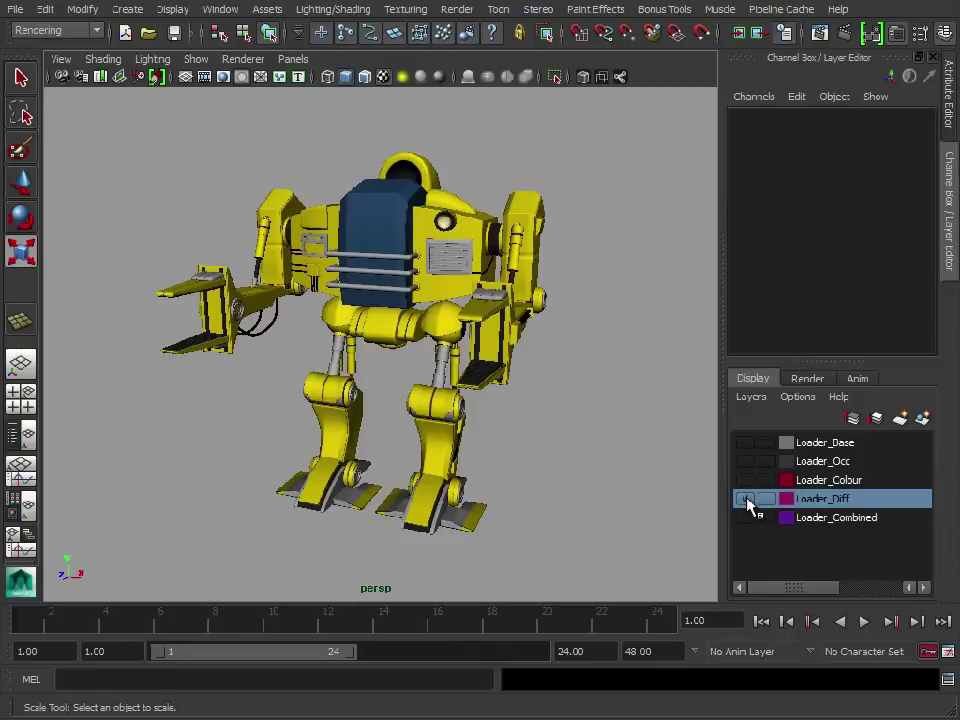
{"action": "mouse_move", "coordinate": [358, 297]}
{"action": "left_mouse_down"}
{"action": "mouse_move", "coordinate": [449, 371]}
{"action": "mouse_move", "coordinate": [348, 284]}
{"action": "left_mouse_up"}
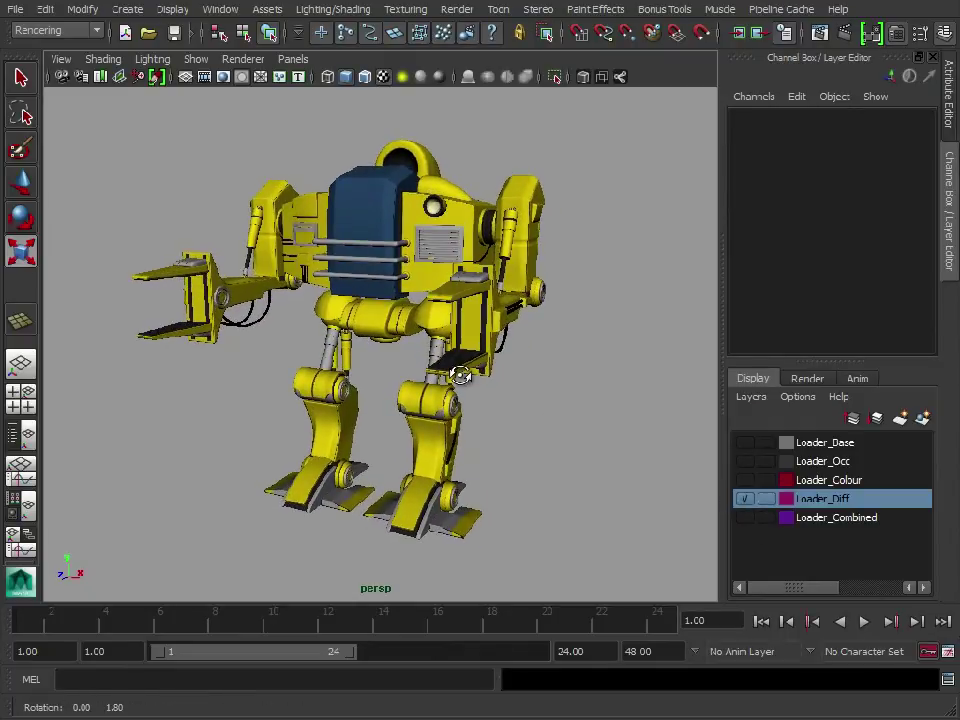
{"action": "key", "text": "r"}
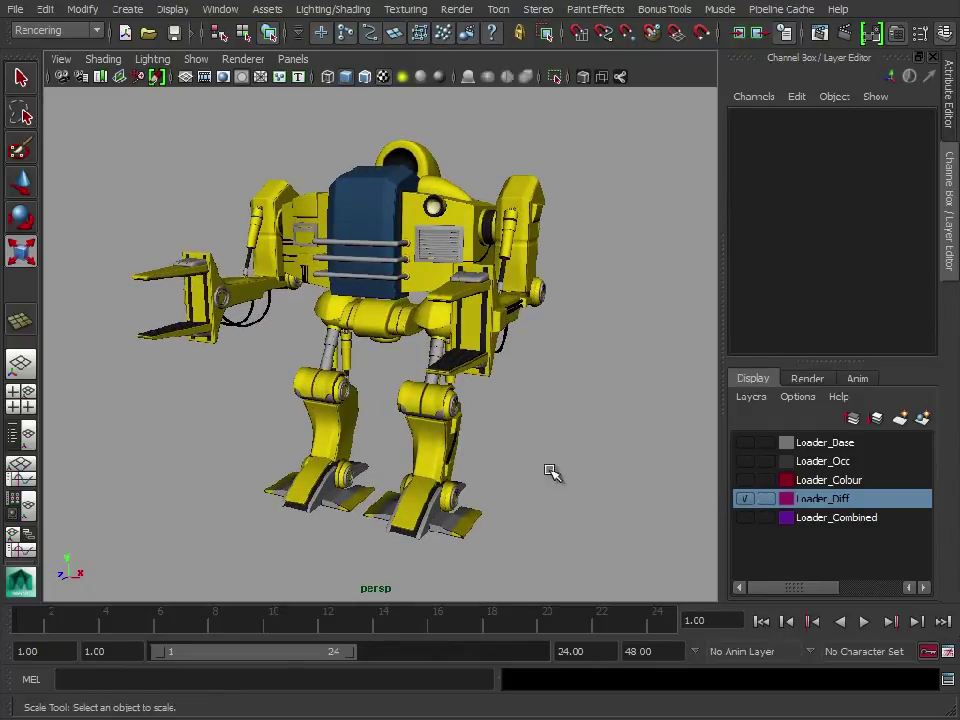
{"action": "left_click", "coordinate": [745, 498]}
{"action": "left_click", "coordinate": [746, 517]}
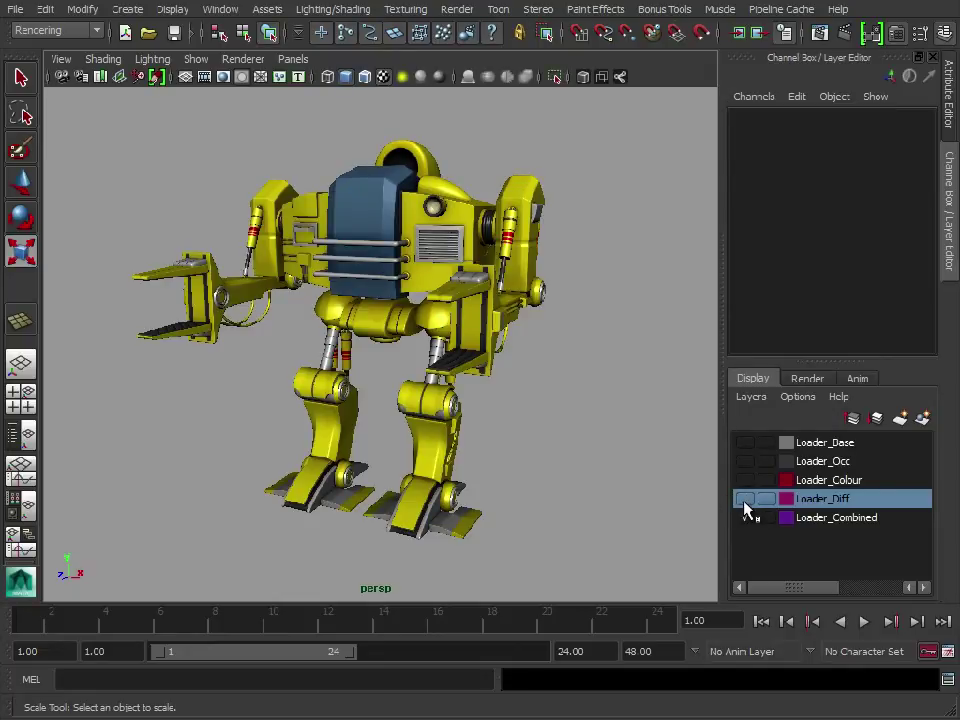
Step: Show the Loader_Diff robot and select its limb pieces with the Move tool
{"action": "left_click_drag", "start_coordinate": [560, 382], "coordinate": [160, 165]}
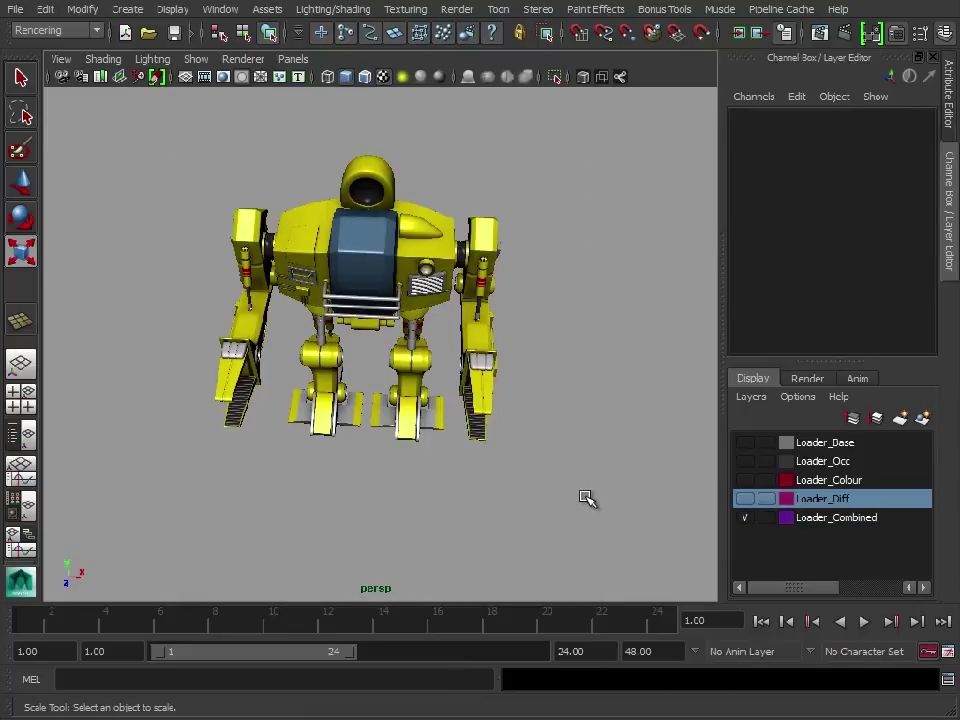
{"action": "left_click", "coordinate": [440, 372]}
{"action": "key", "text": "w"}
{"action": "left_click", "coordinate": [744, 498]}
{"action": "left_click_drag", "start_coordinate": [340, 280], "coordinate": [300, 226]}
{"action": "left_click_drag", "start_coordinate": [460, 330], "coordinate": [372, 322]}
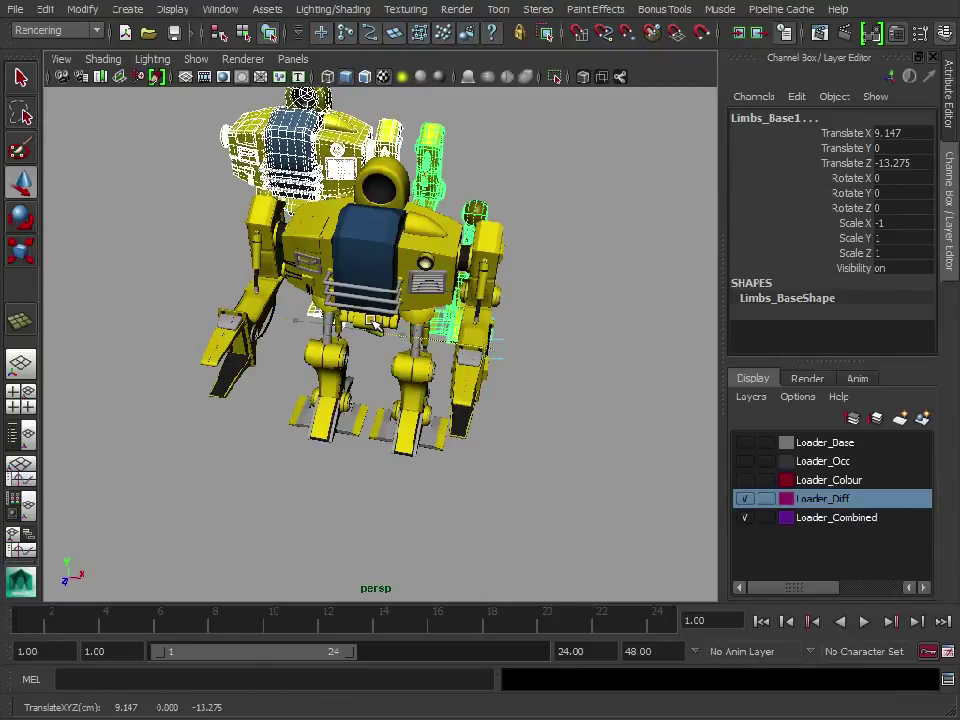
{"action": "key", "text": "ctrl+z"}
Step: Group the selected parts as group1, move it to Translate X 14.025, and deselect
{"action": "key", "text": "ctrl+g"}
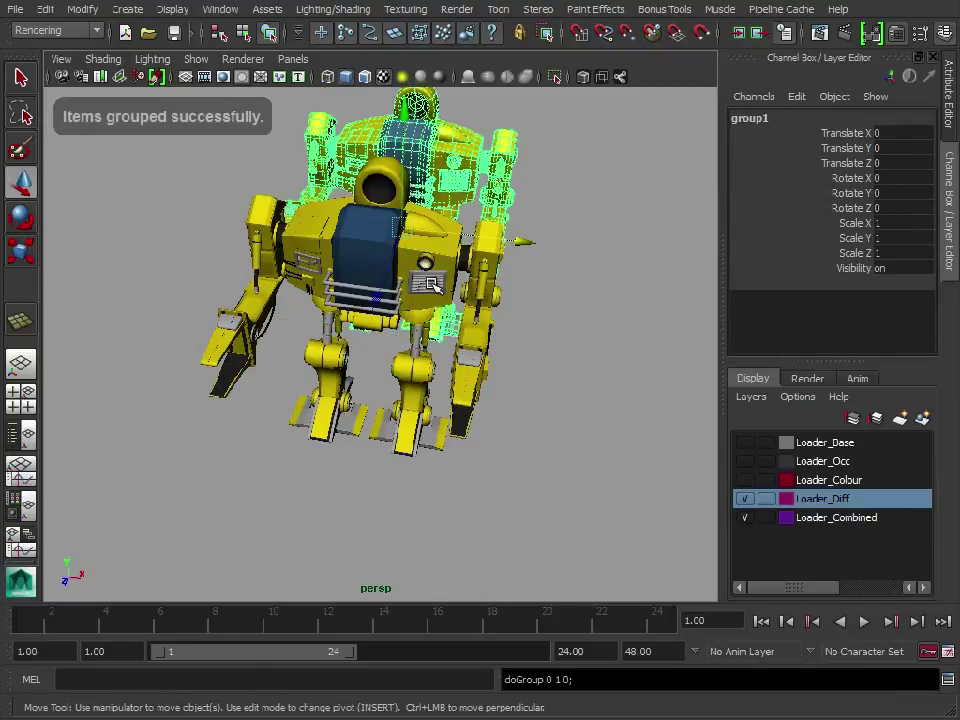
{"action": "left_click_drag", "start_coordinate": [521, 242], "coordinate": [688, 268]}
{"action": "left_click_drag", "start_coordinate": [410, 290], "coordinate": [527, 361]}
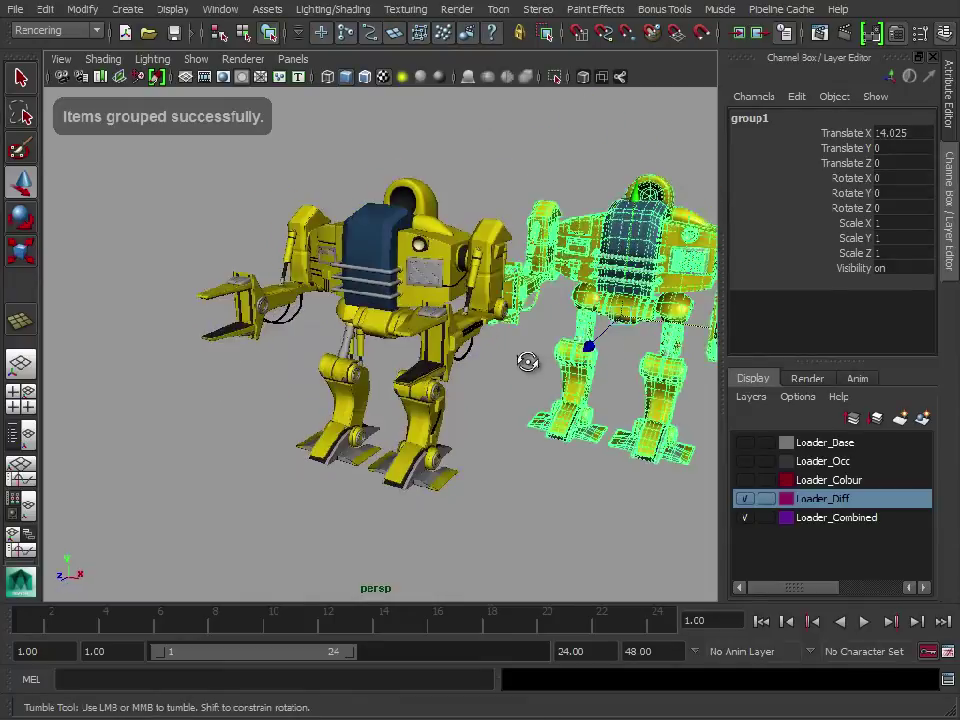
{"action": "left_click", "coordinate": [525, 519]}
{"action": "left_click_drag", "start_coordinate": [525, 519], "coordinate": [560, 380]}
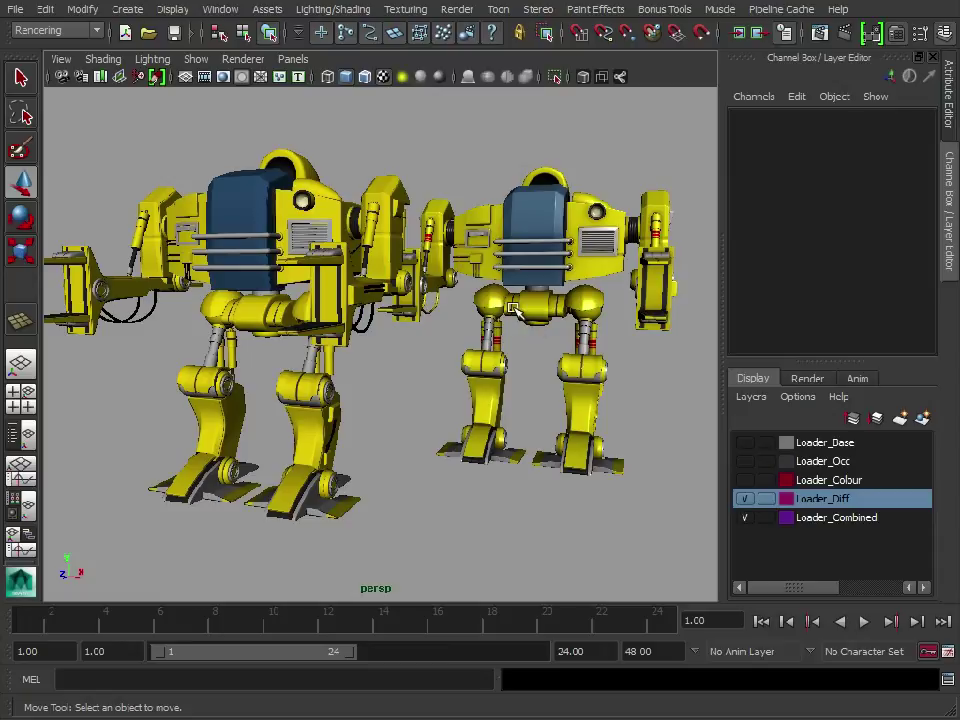
{"action": "left_click_drag", "start_coordinate": [587, 454], "coordinate": [517, 485], "text": "alt"}
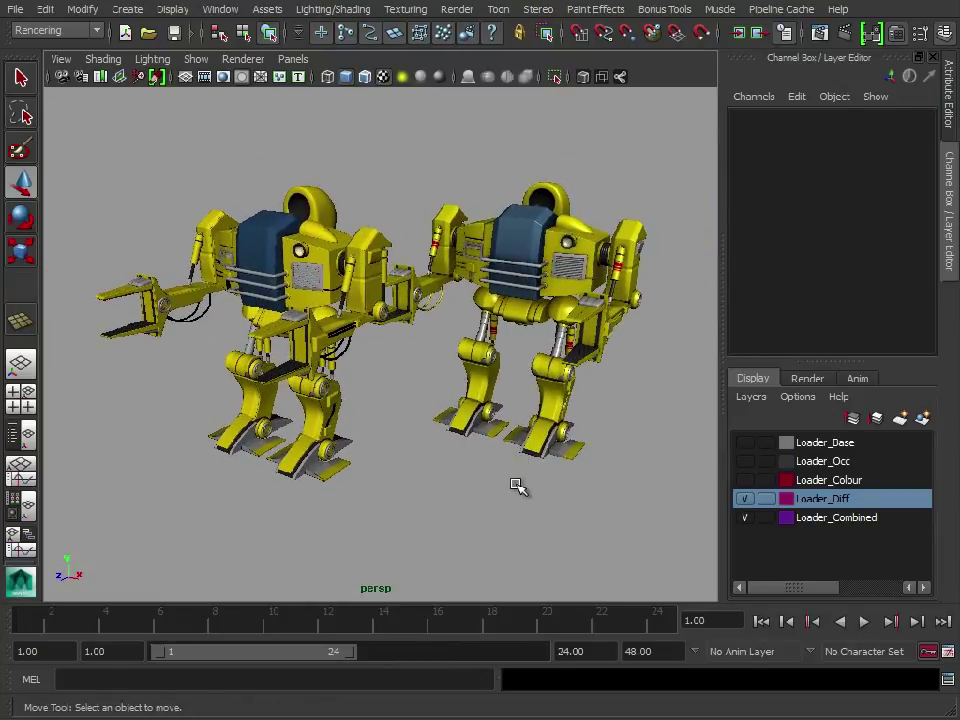